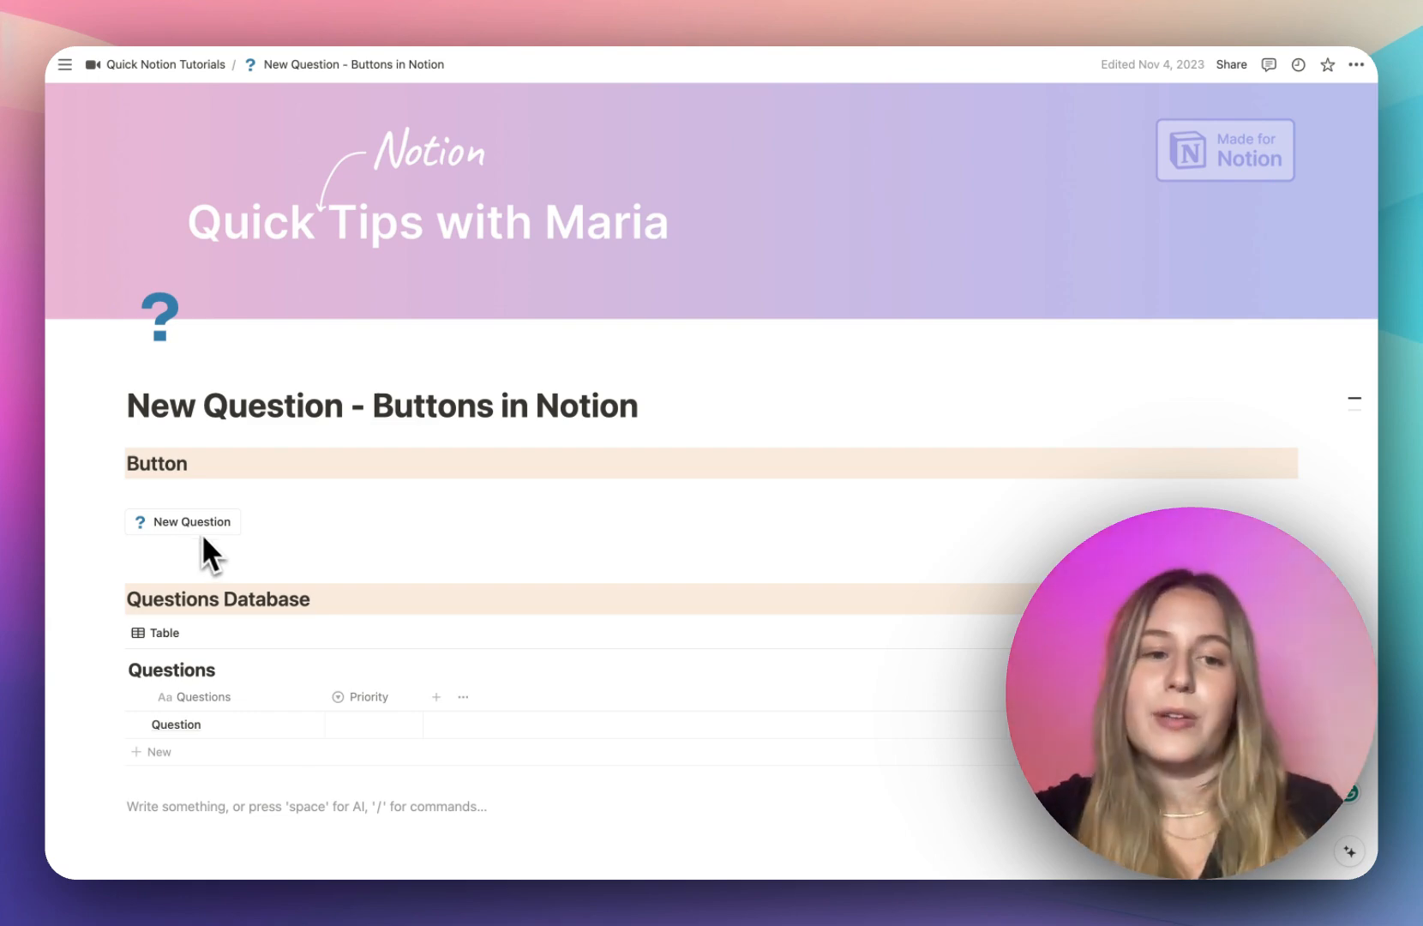
Step: Examine the New Question button's settings, including its Add page action and Priority preset options, and close them
scroll(317, 685, down, 2)
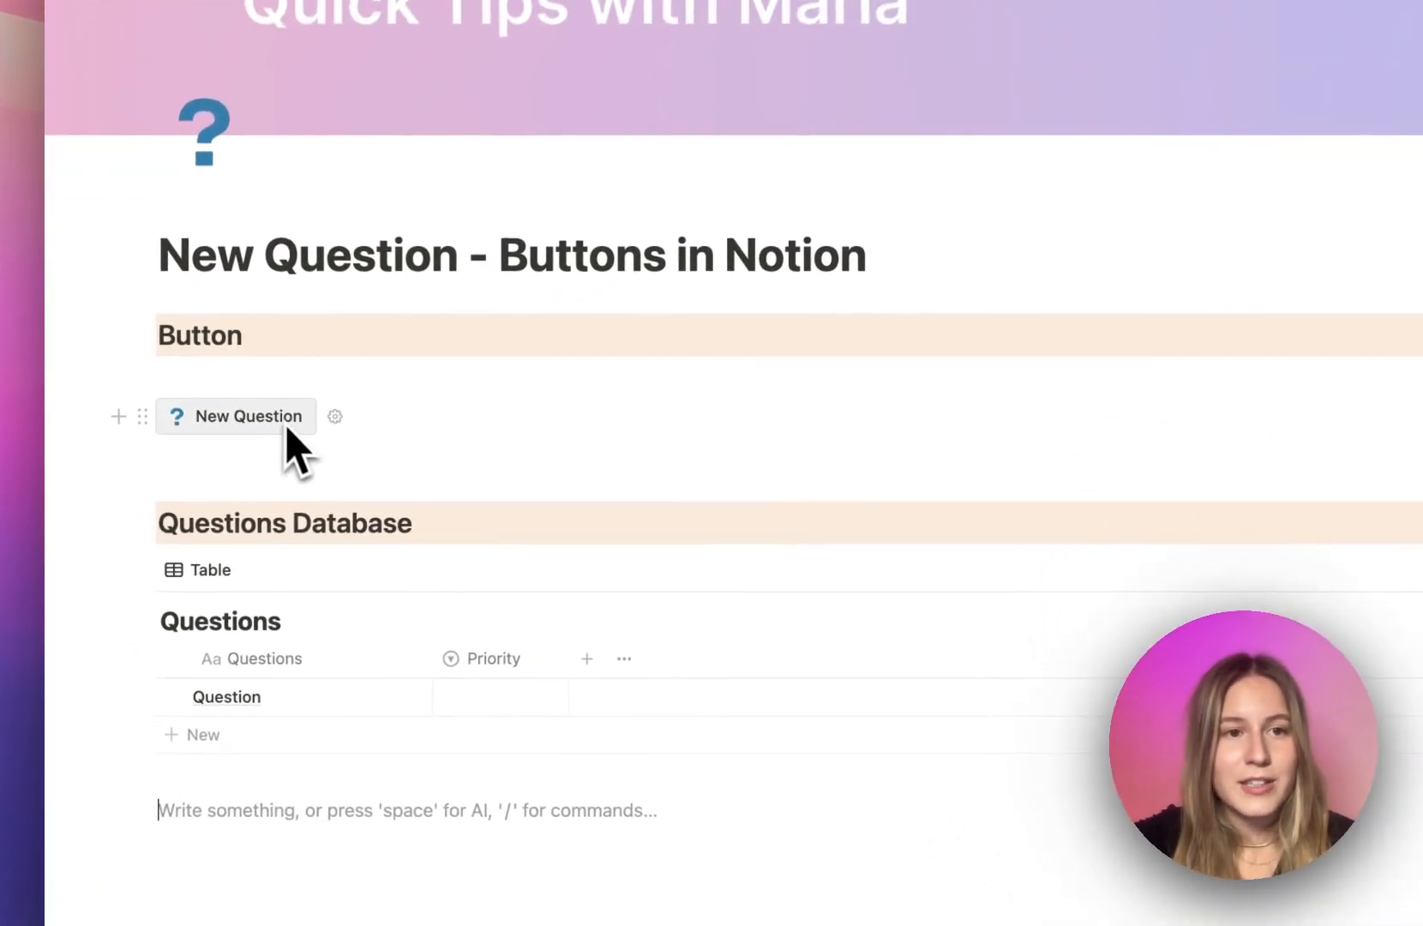
click(334, 417)
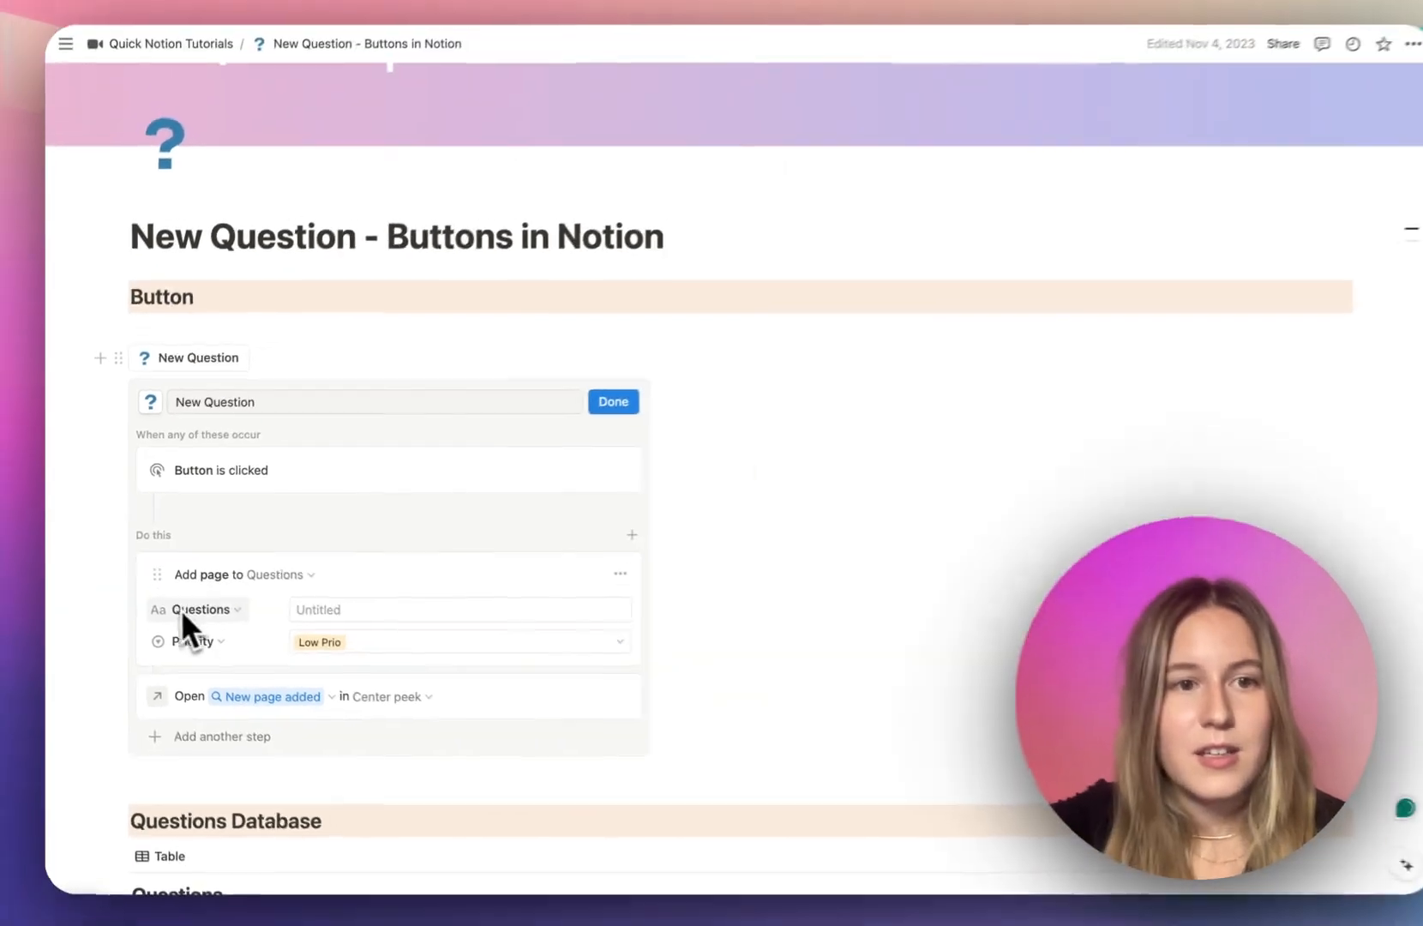
scroll(278, 737, down, 2)
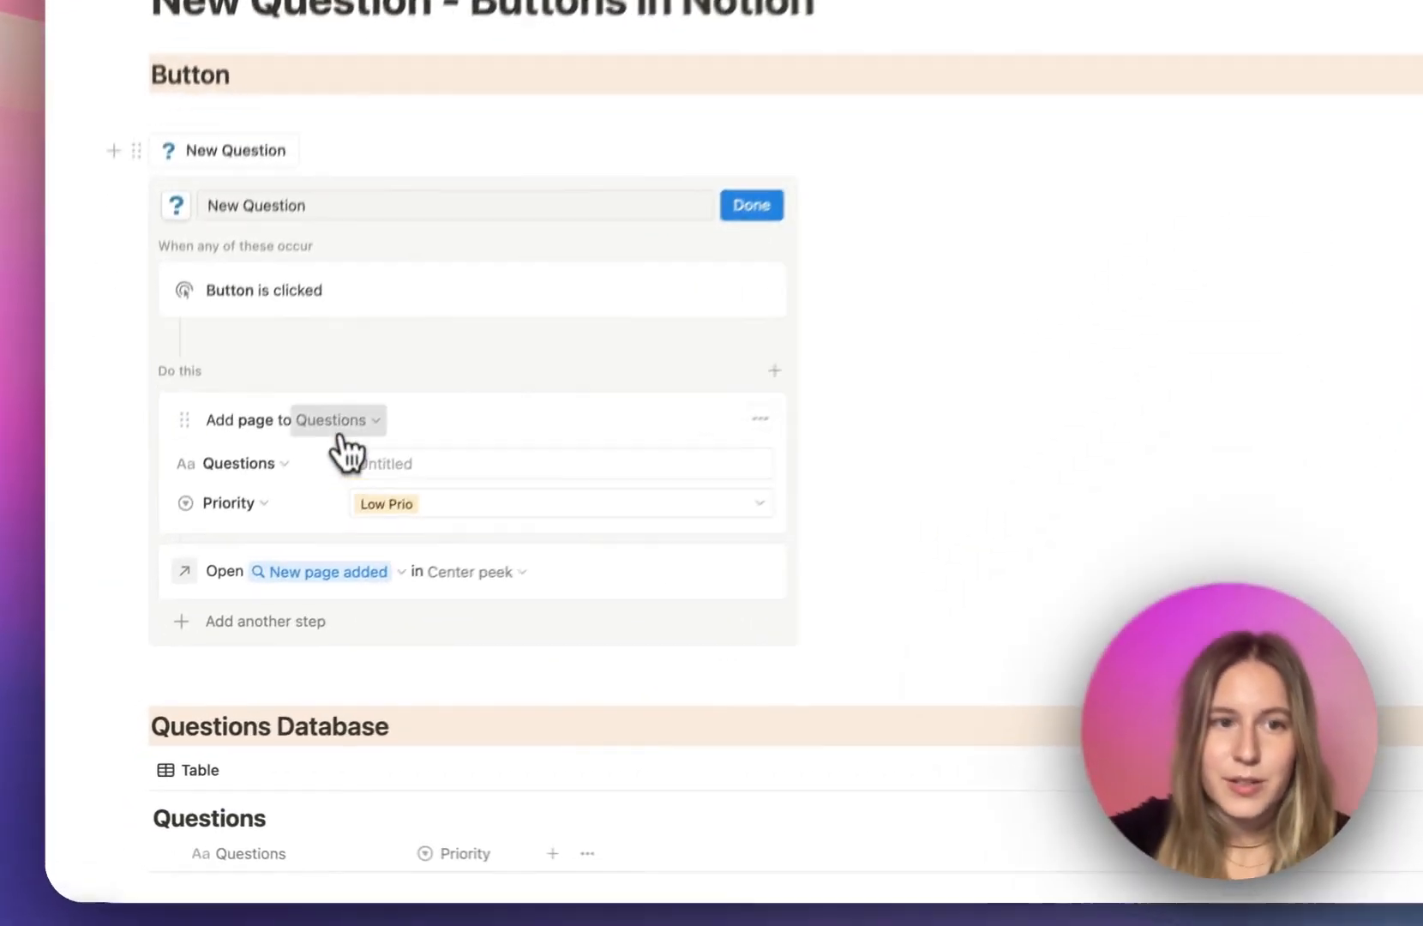
click(267, 509)
click(333, 526)
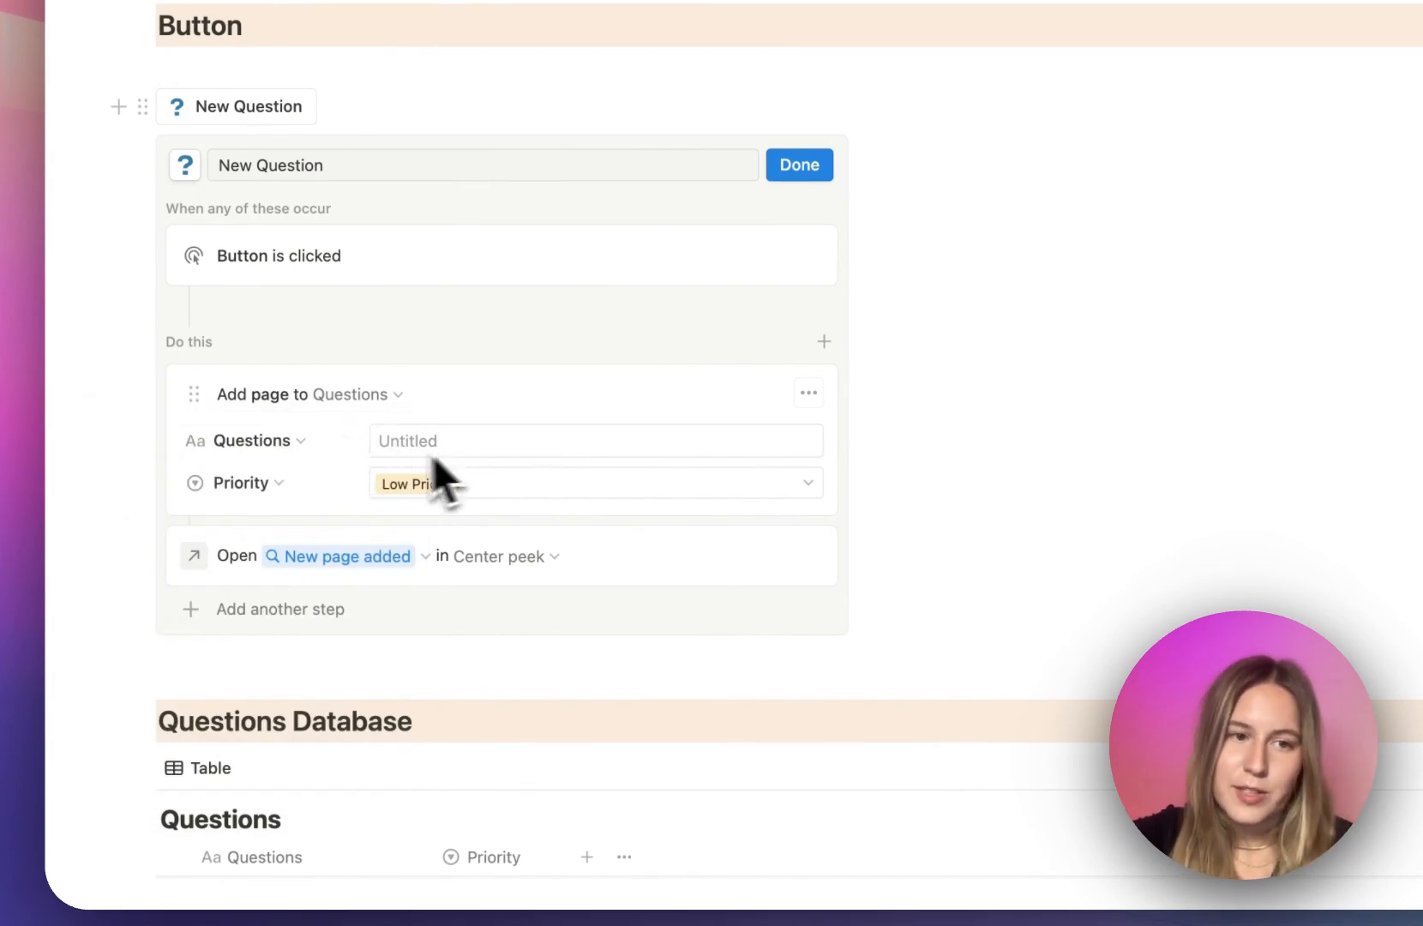
click(416, 488)
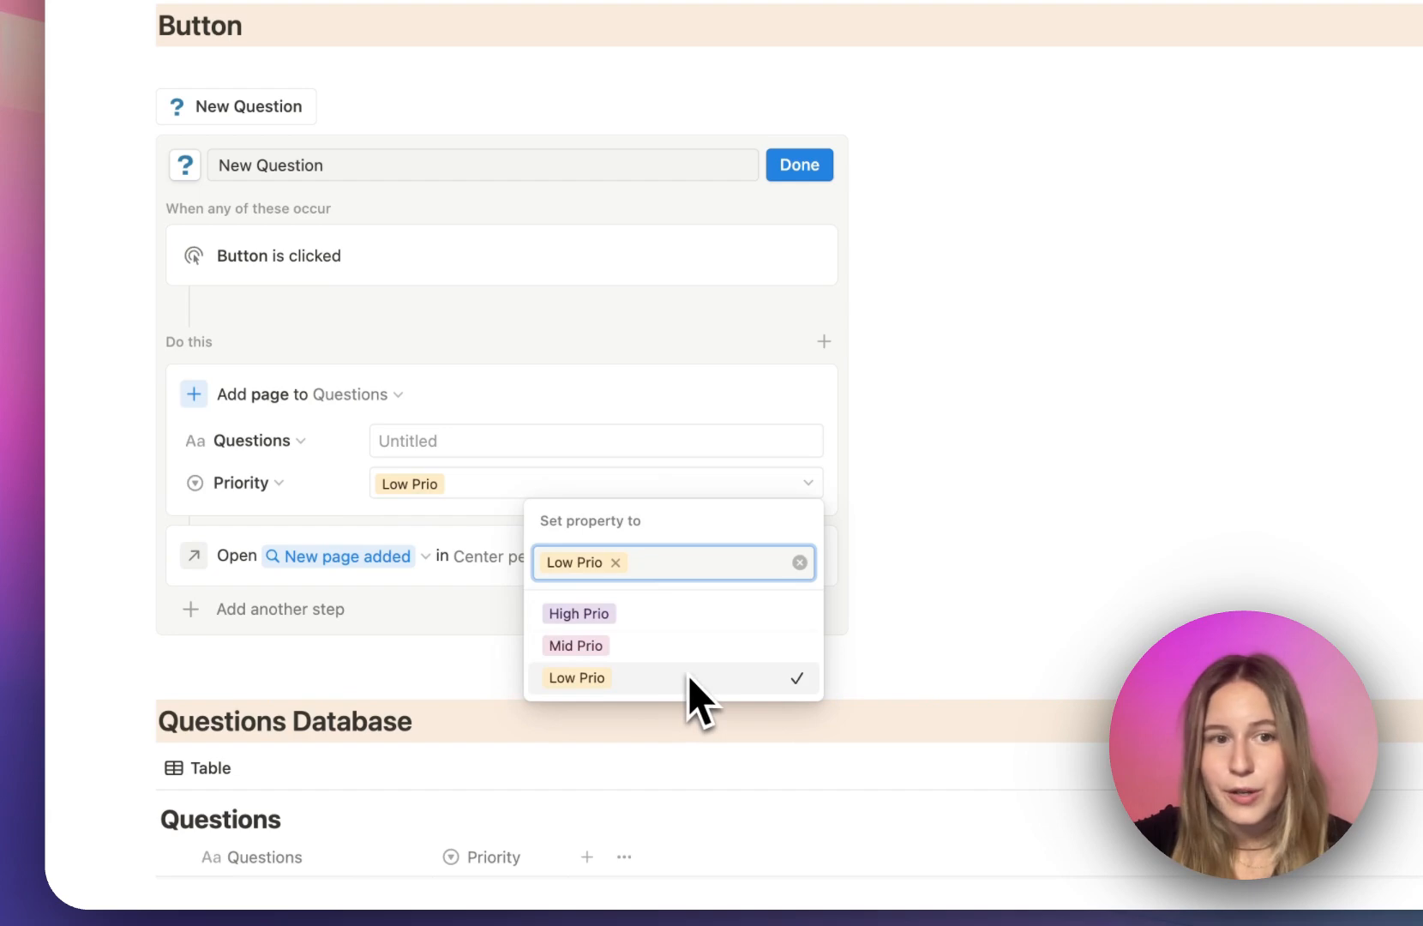
click(658, 445)
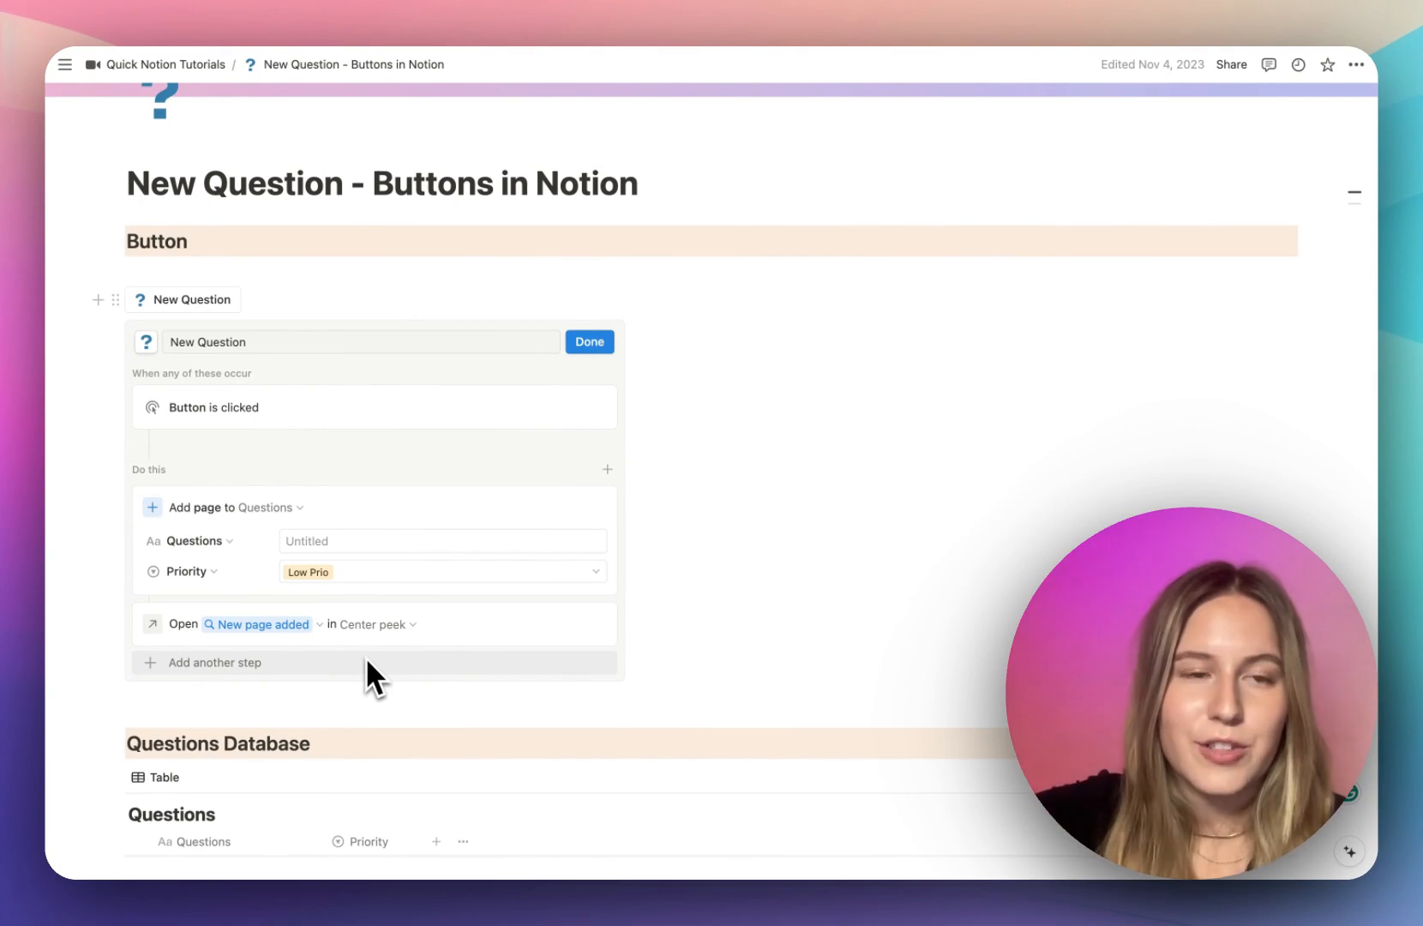
click(589, 342)
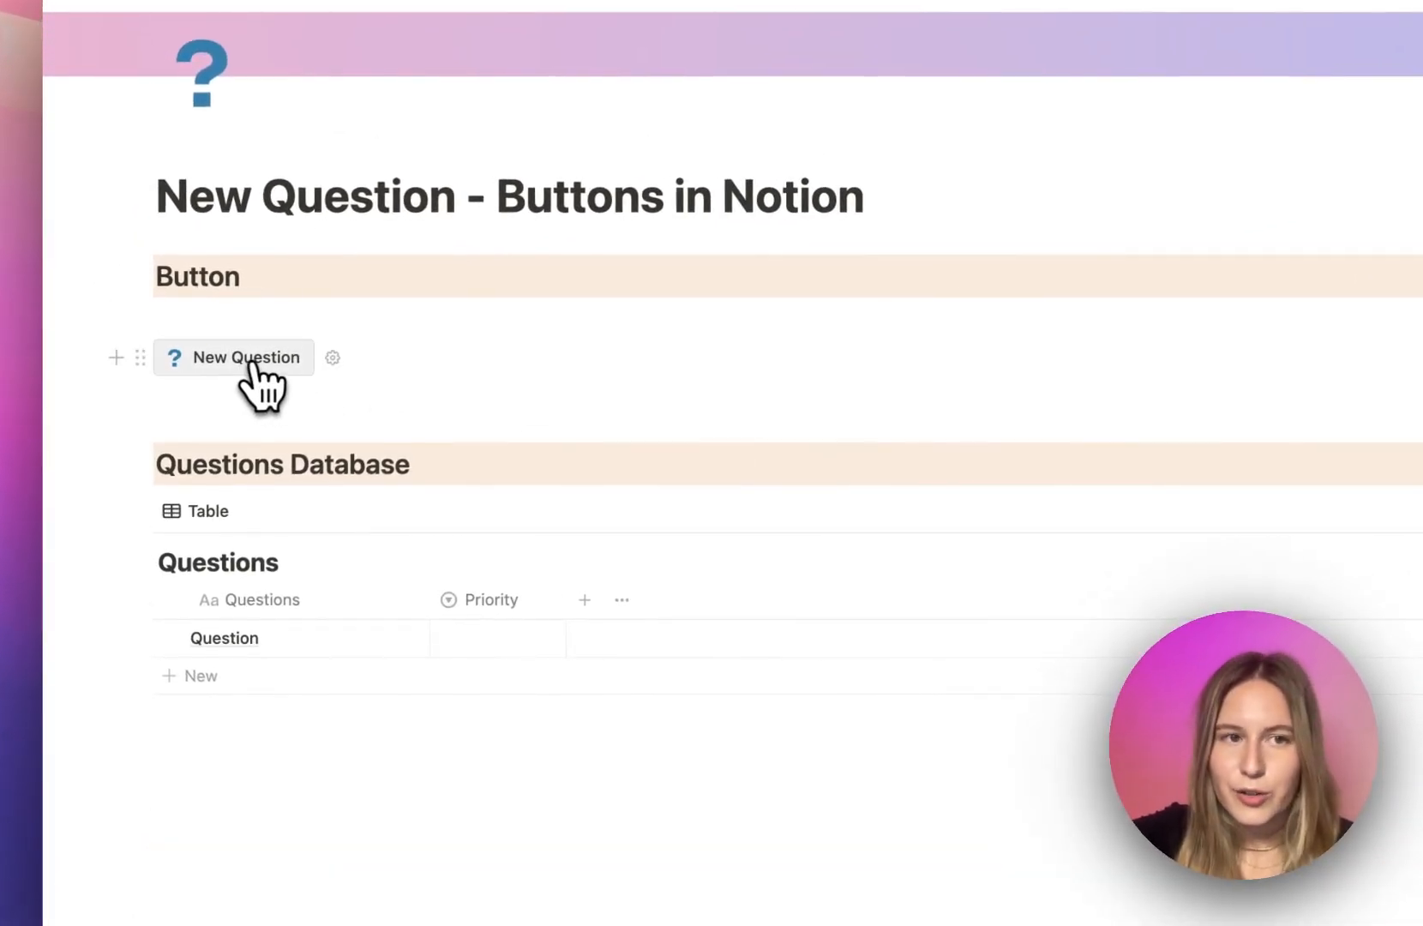
Step: Run the New Question button, title the new page "When was the last time we did user interviews?" and set its Priority to High Prio
click(238, 366)
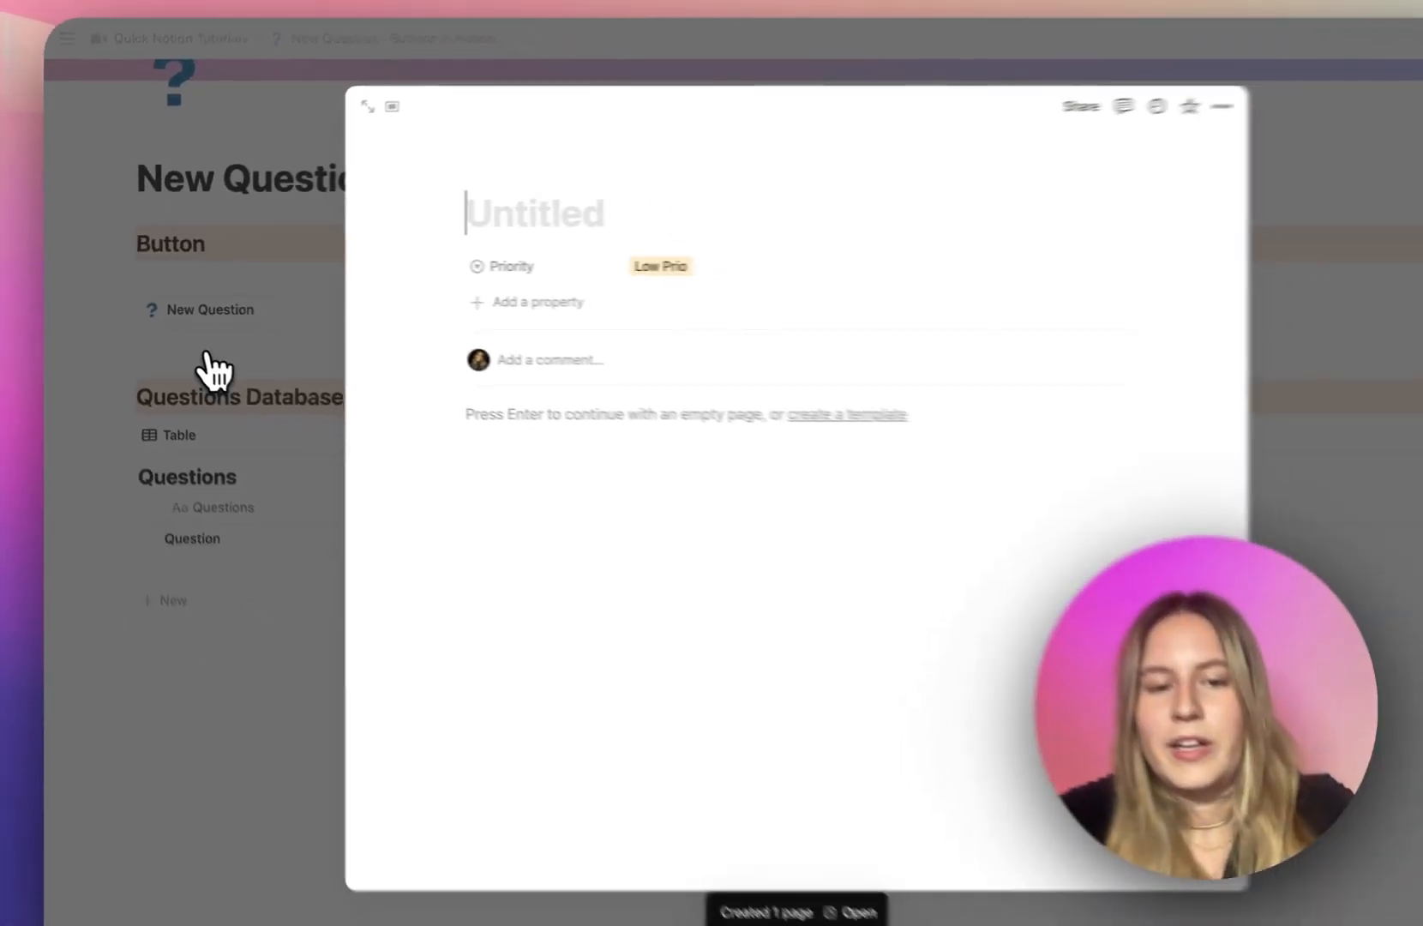
text(When was the last time we did us)
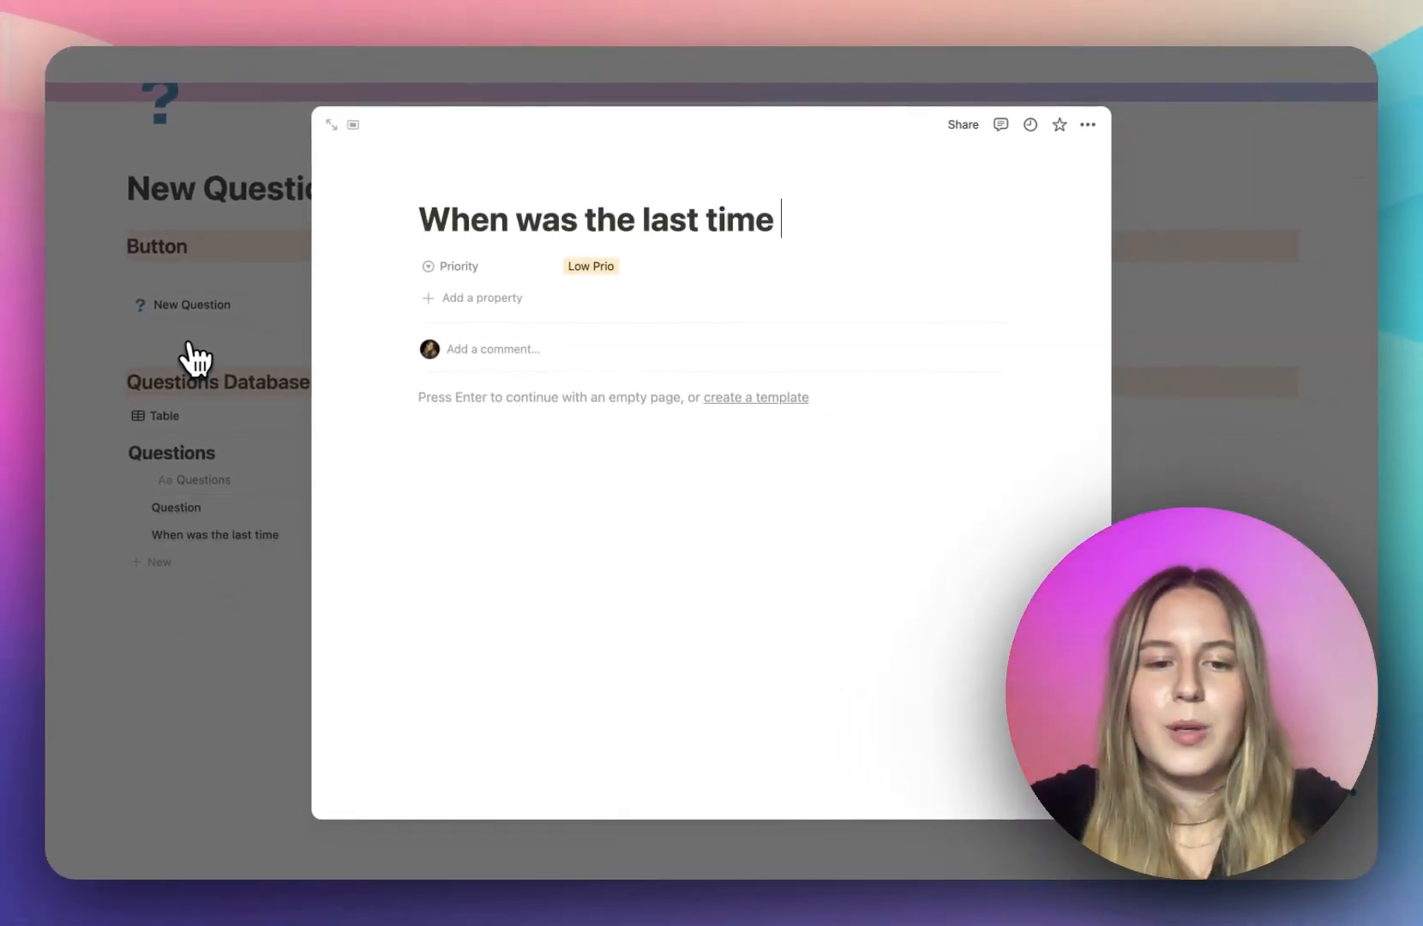
text(er interviews?)
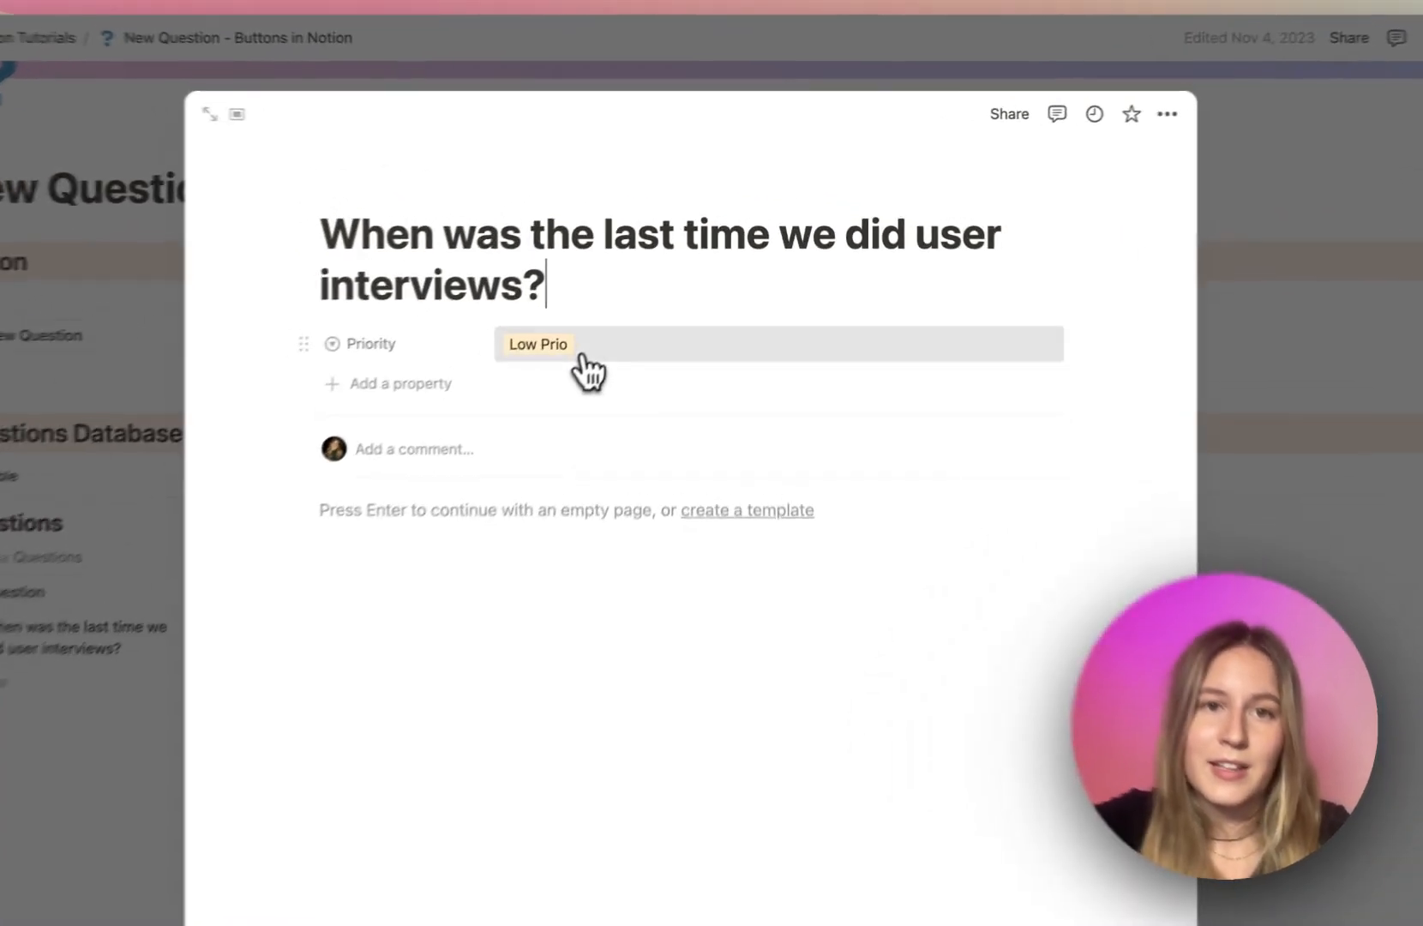
click(596, 308)
click(552, 435)
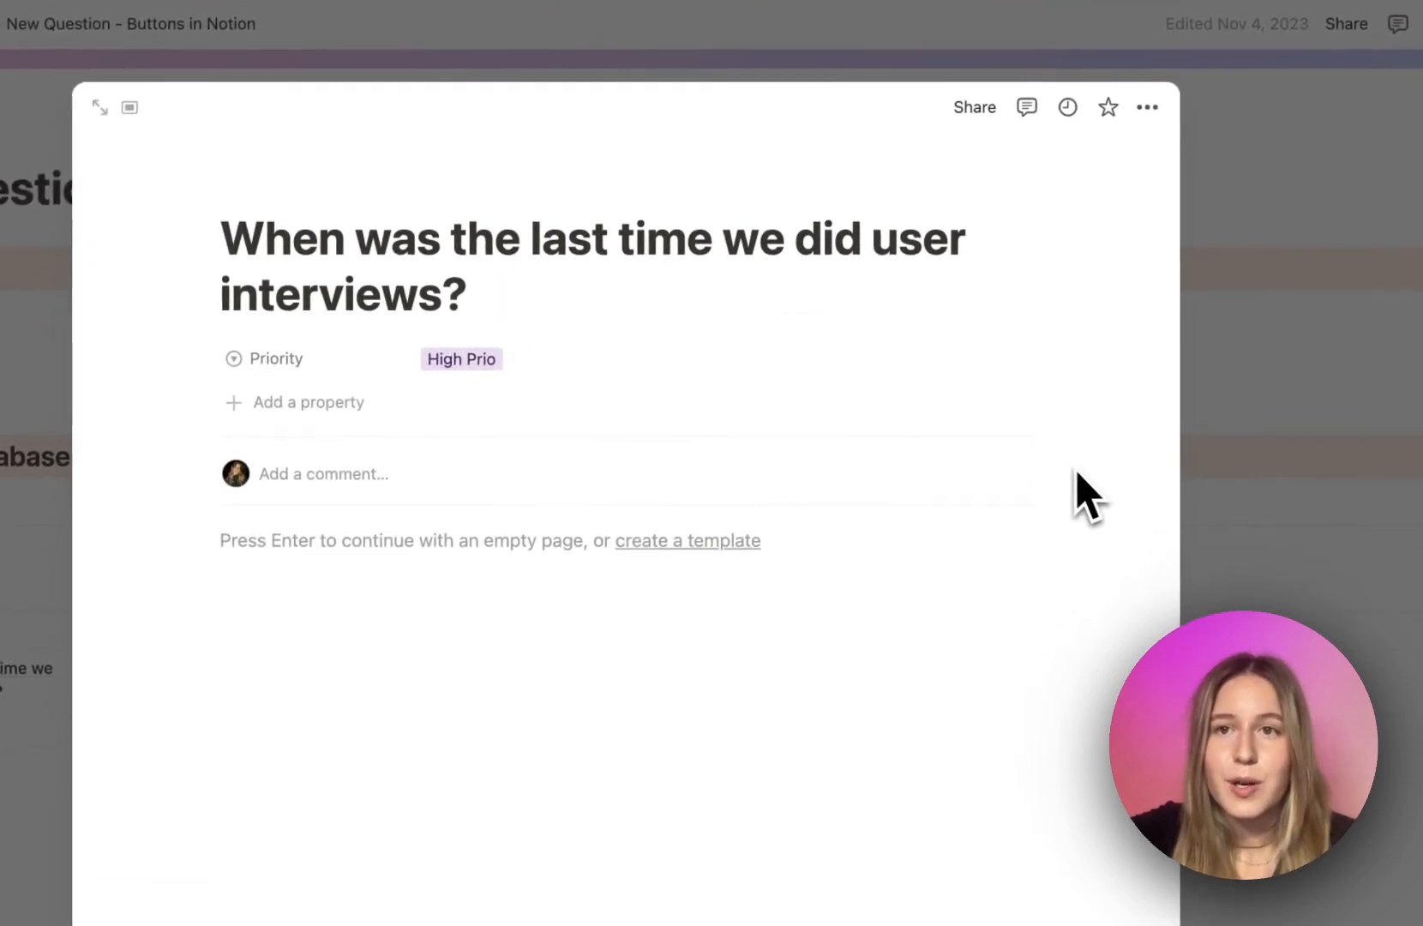
click(1123, 447)
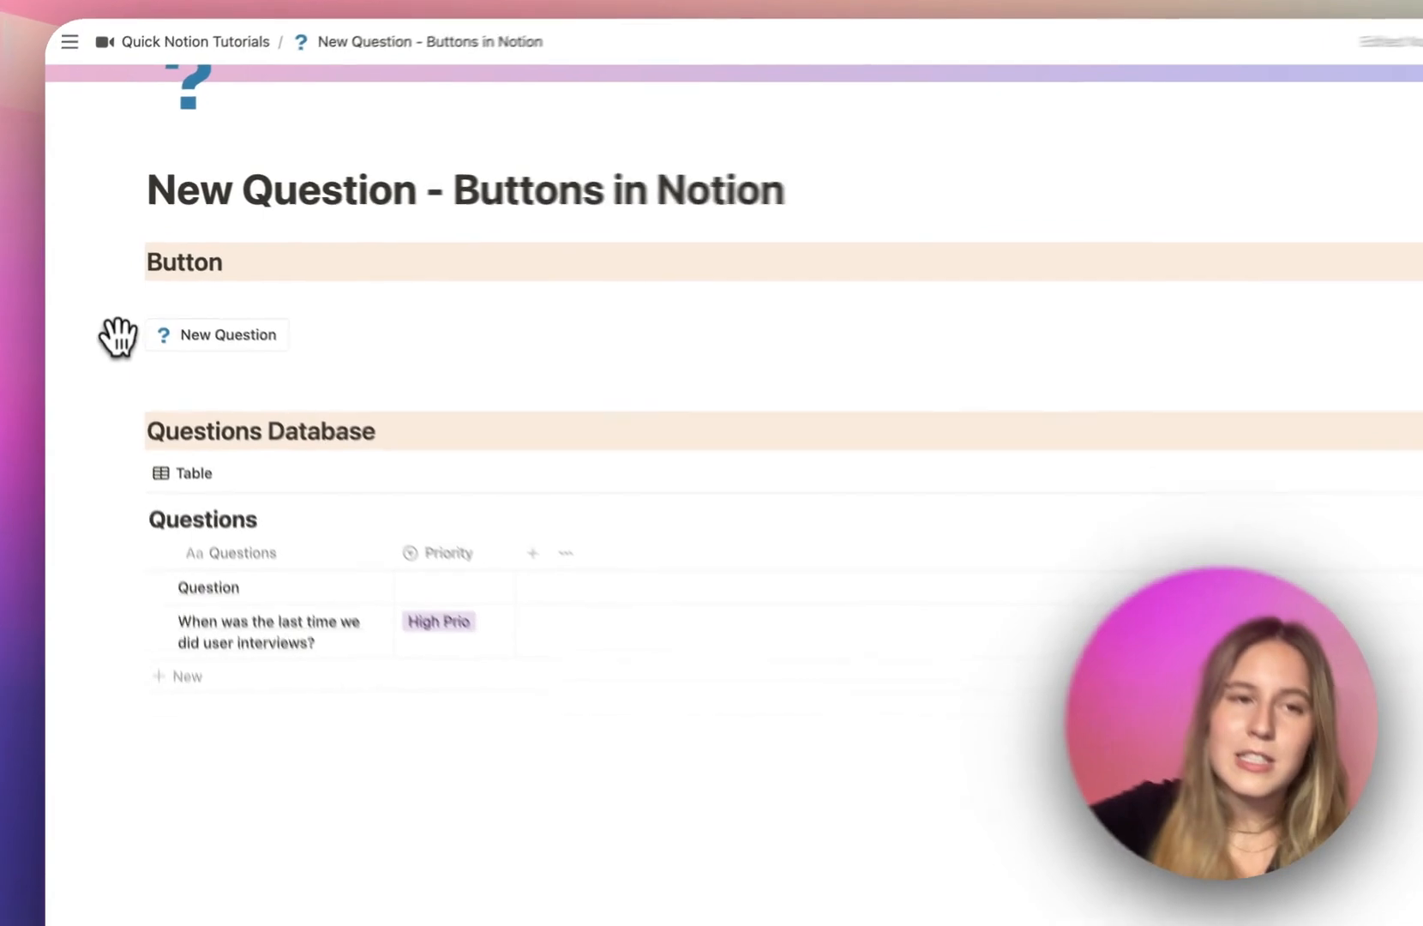
Step: Insert a new button block directly below the existing New Question button
click(119, 297)
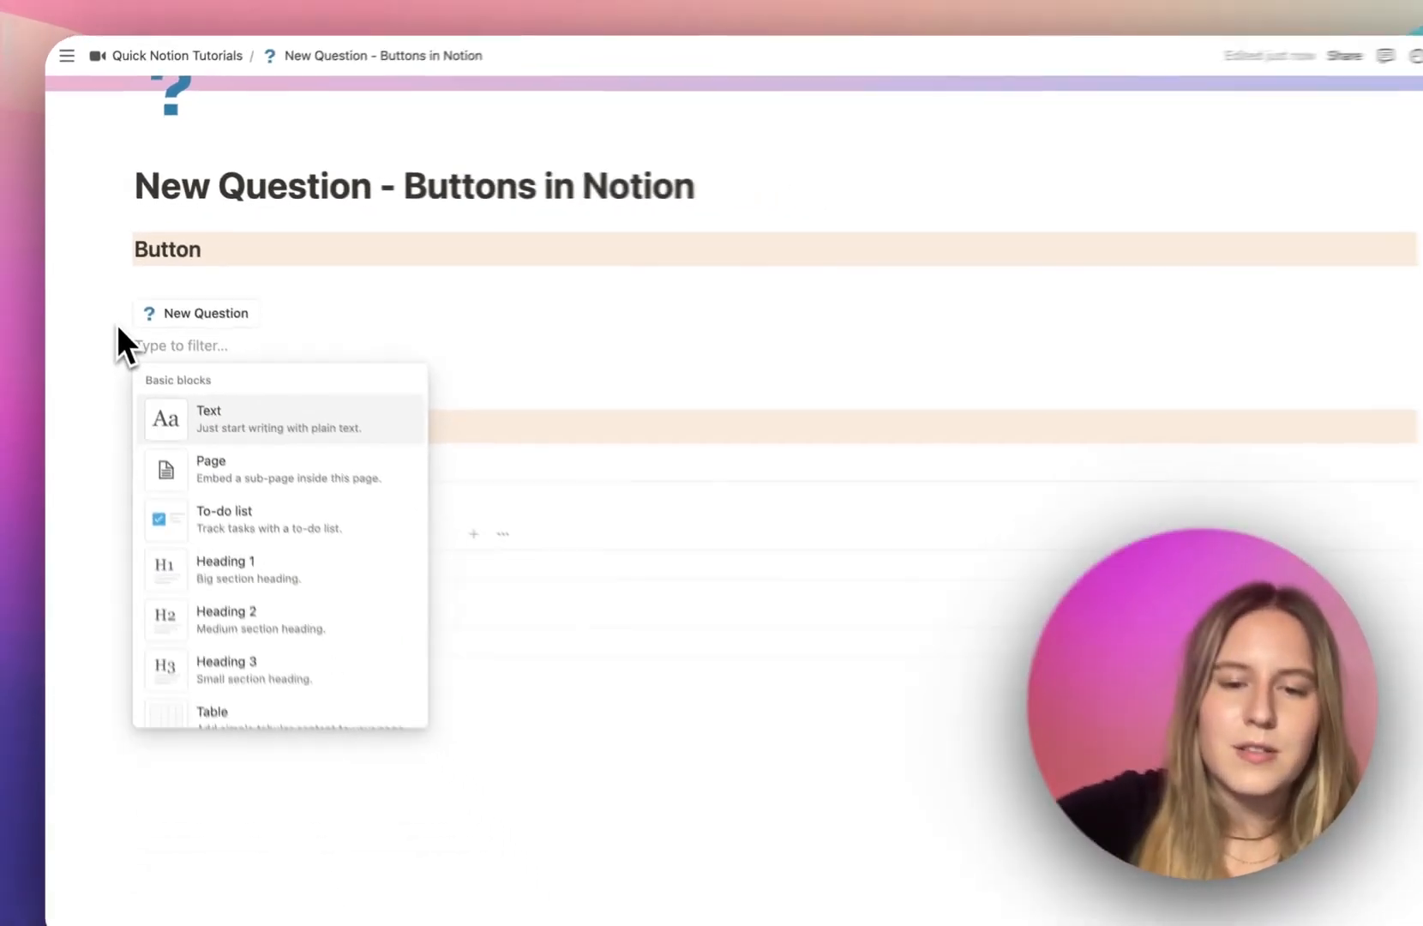
text(butt)
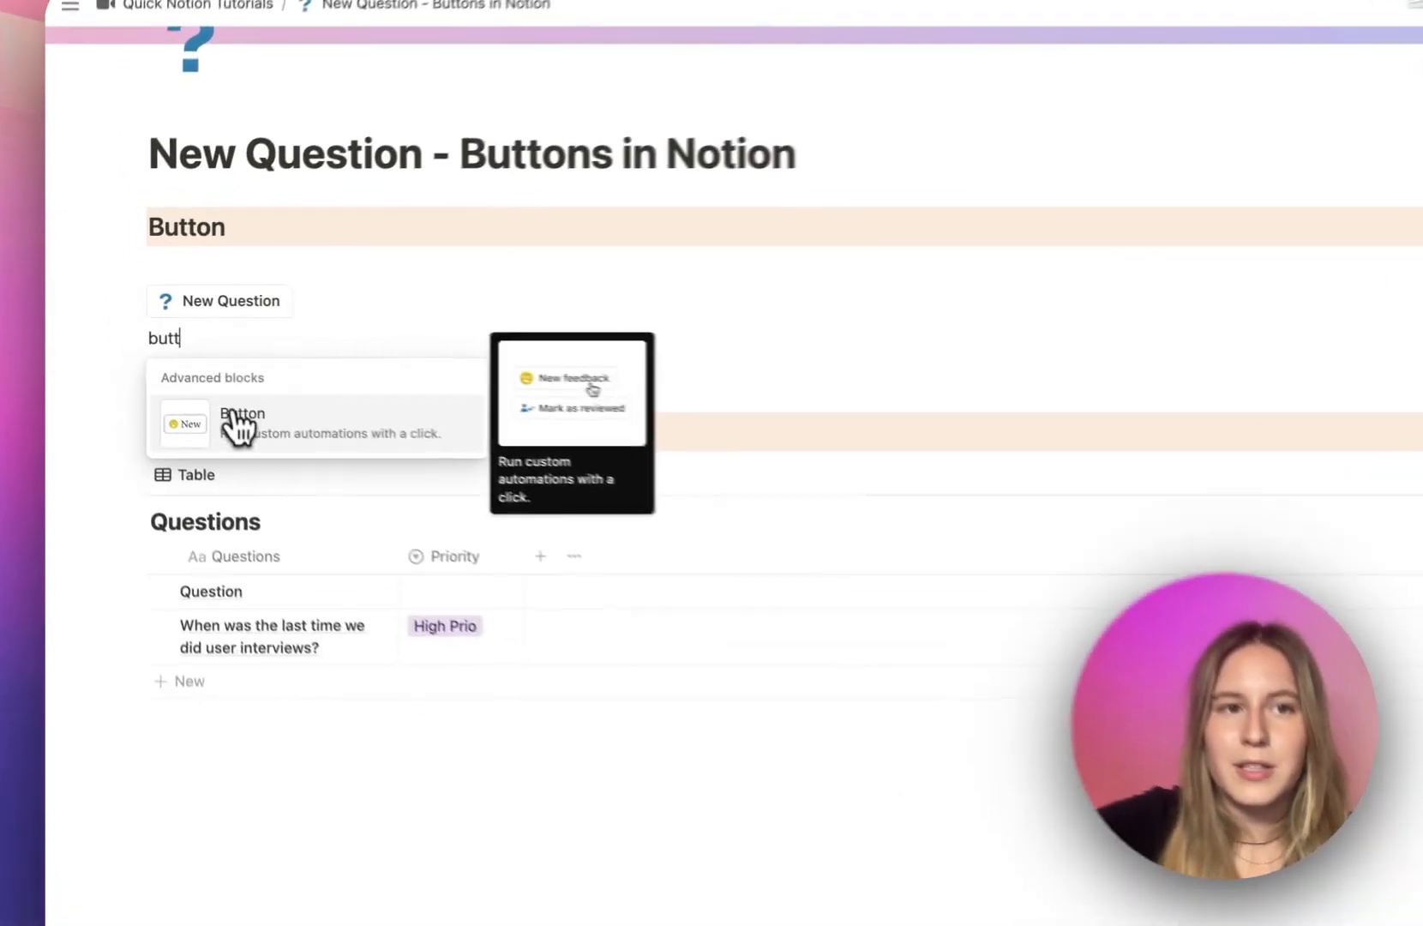
click(240, 425)
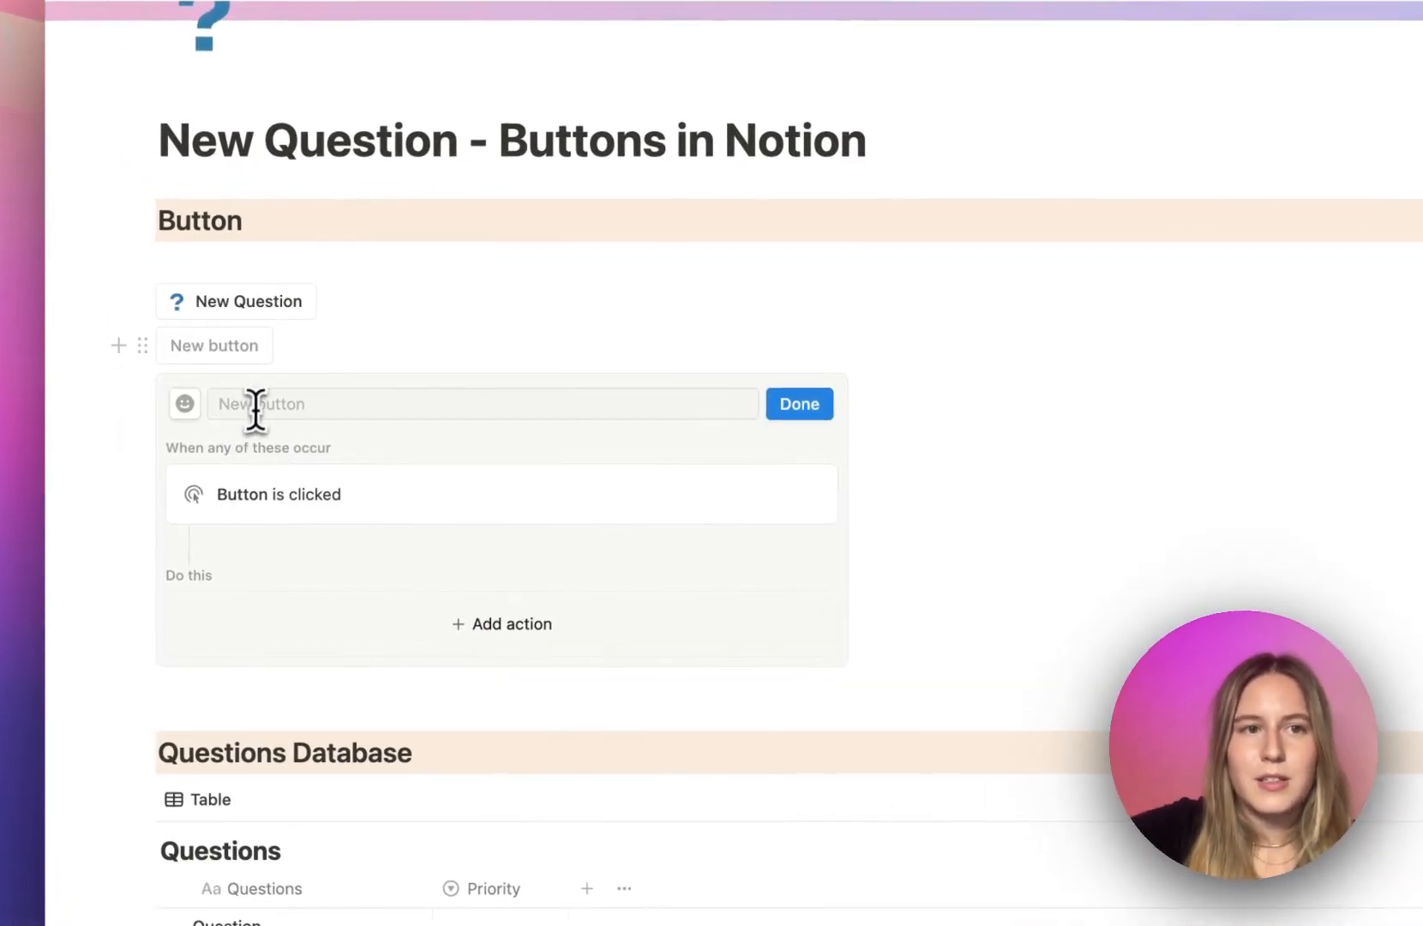
Step: Name the new button "New Question" and give it a pink arrow icon
click(257, 403)
text(New)
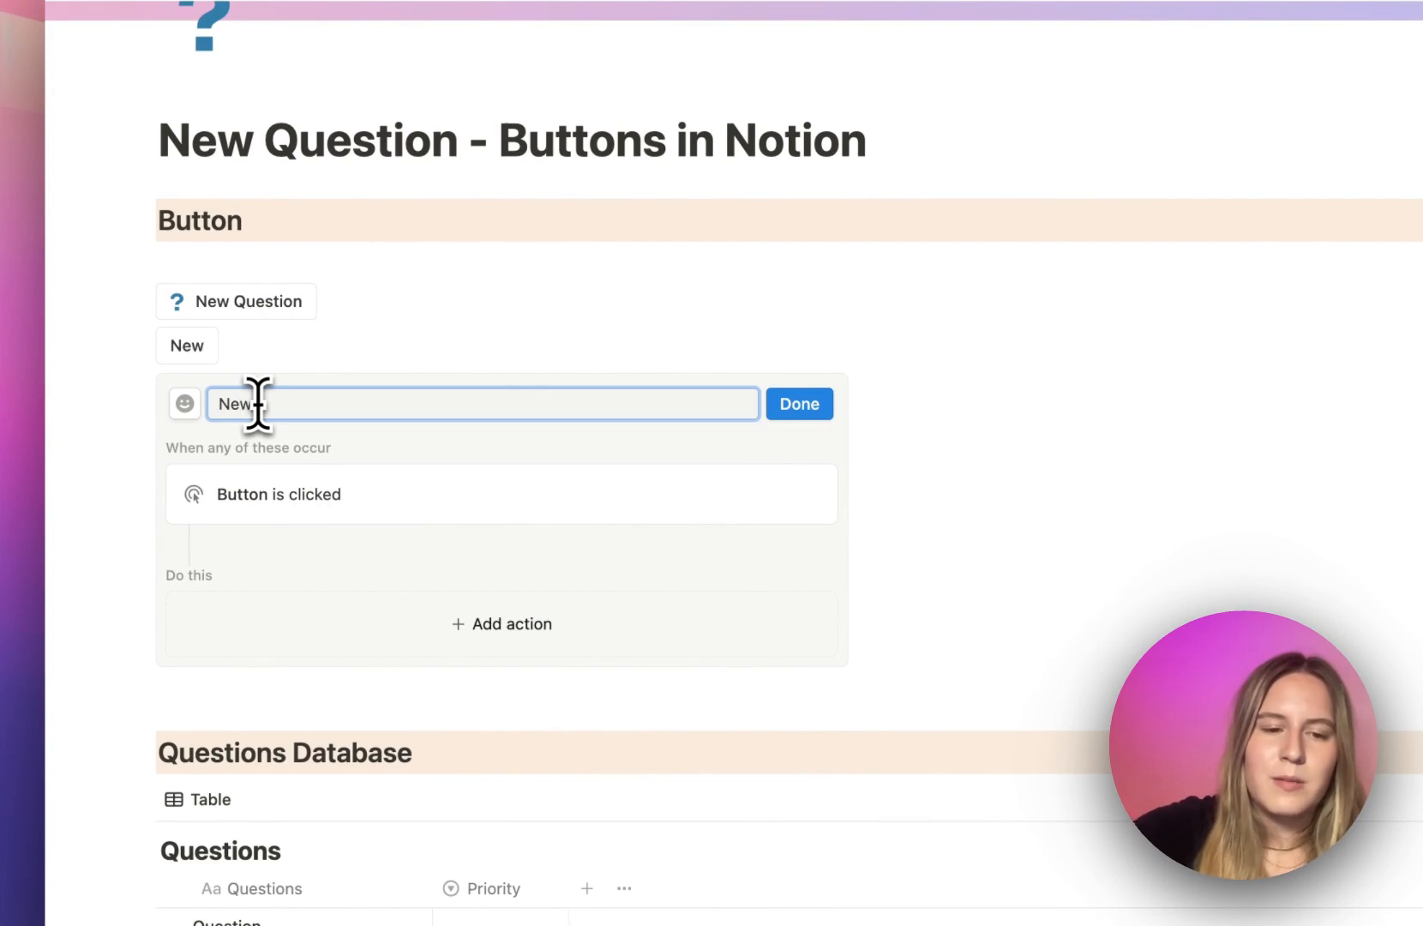
text( Question)
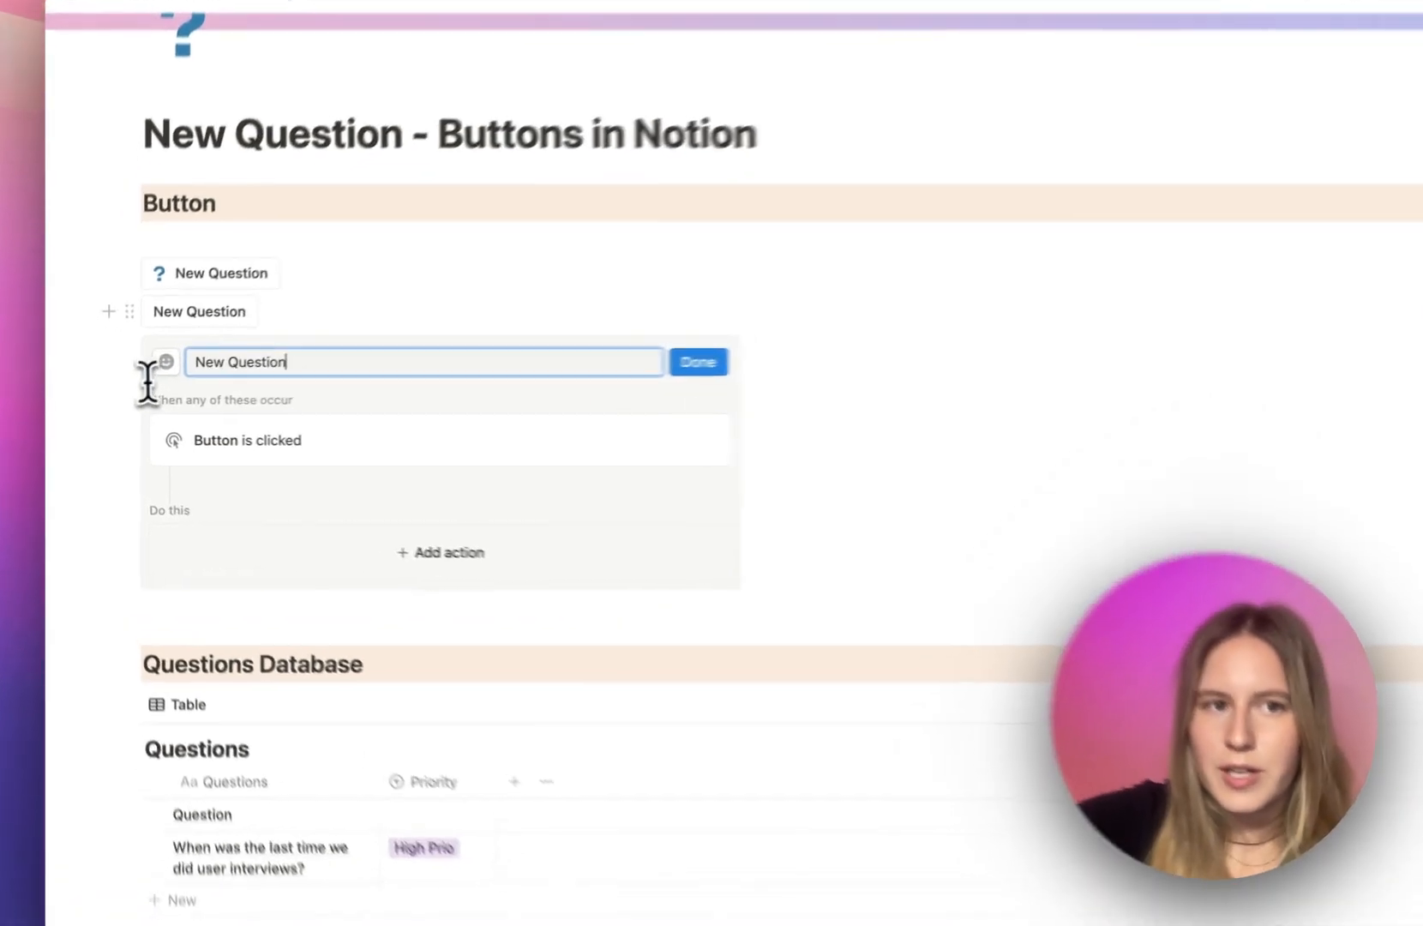
click(146, 373)
click(94, 537)
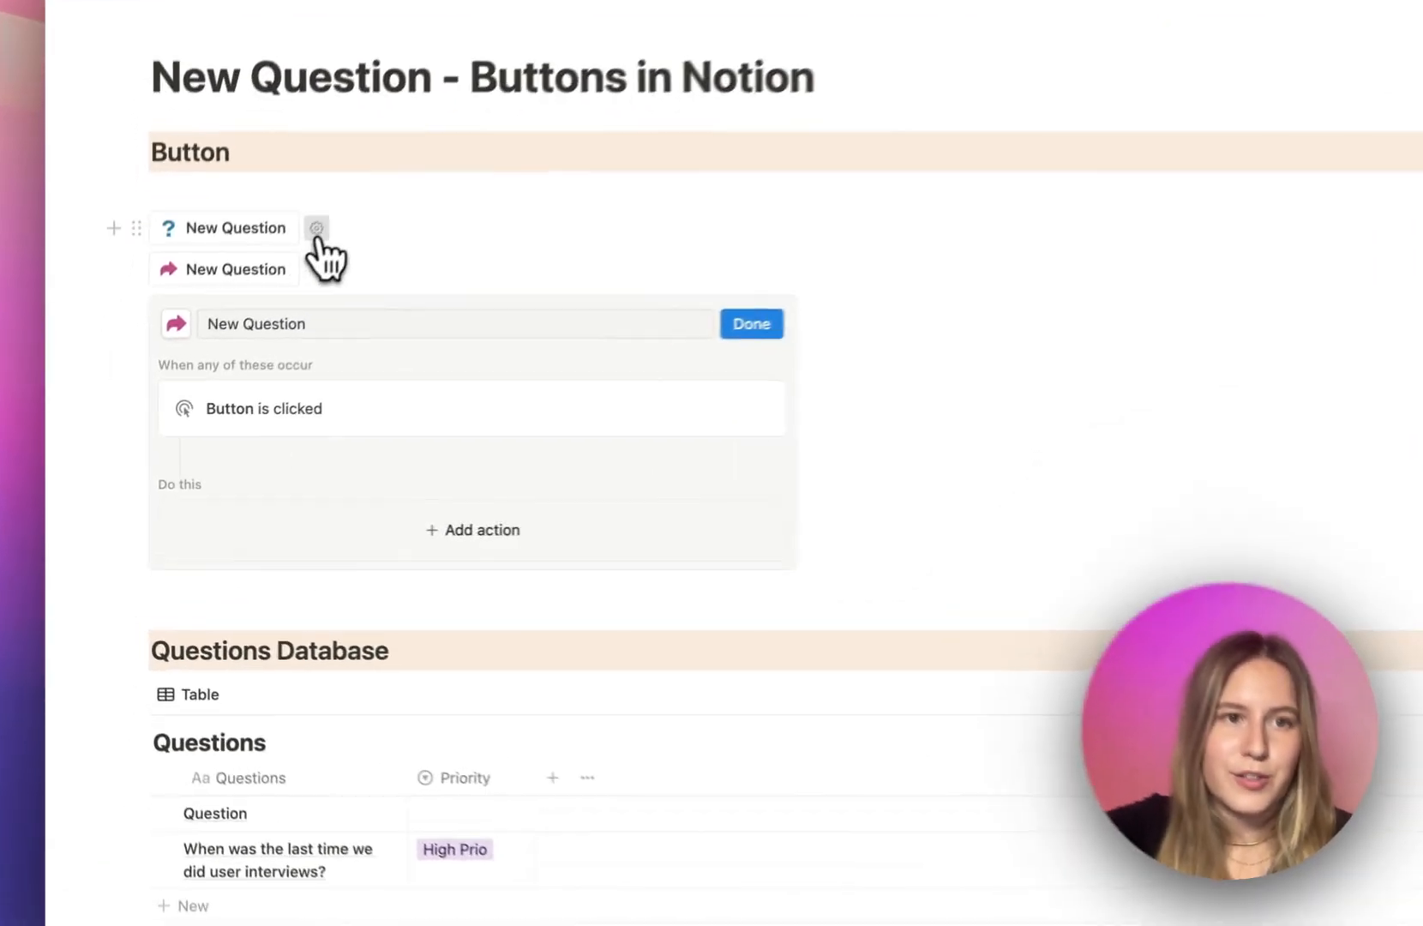
Step: Open the original button's settings for reference and give the new button an Add page action targeting the Questions database
click(257, 300)
scroll(470, 379, up, 2)
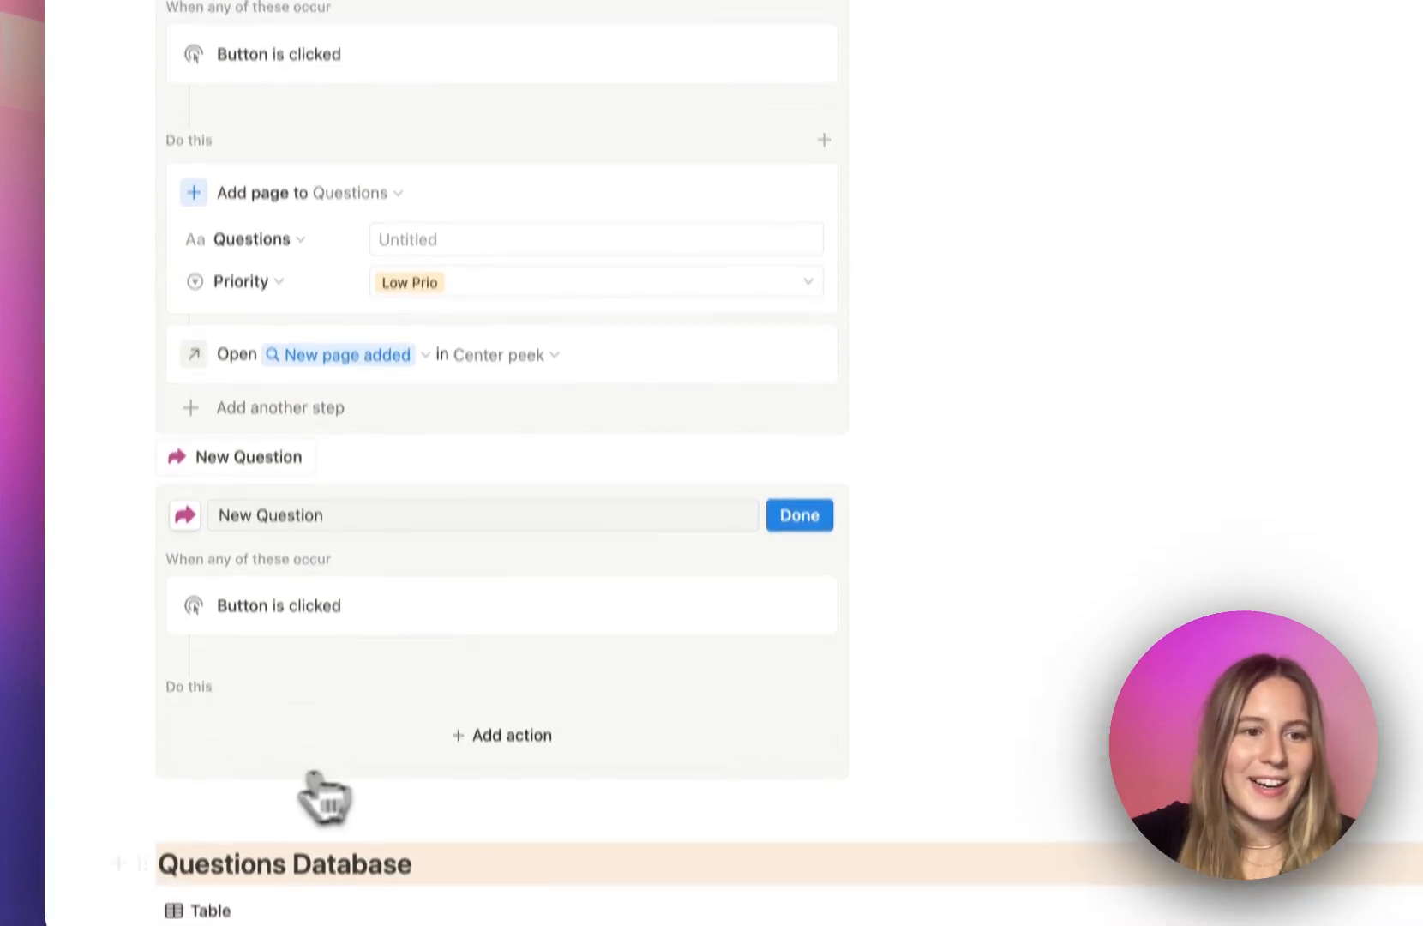
click(540, 696)
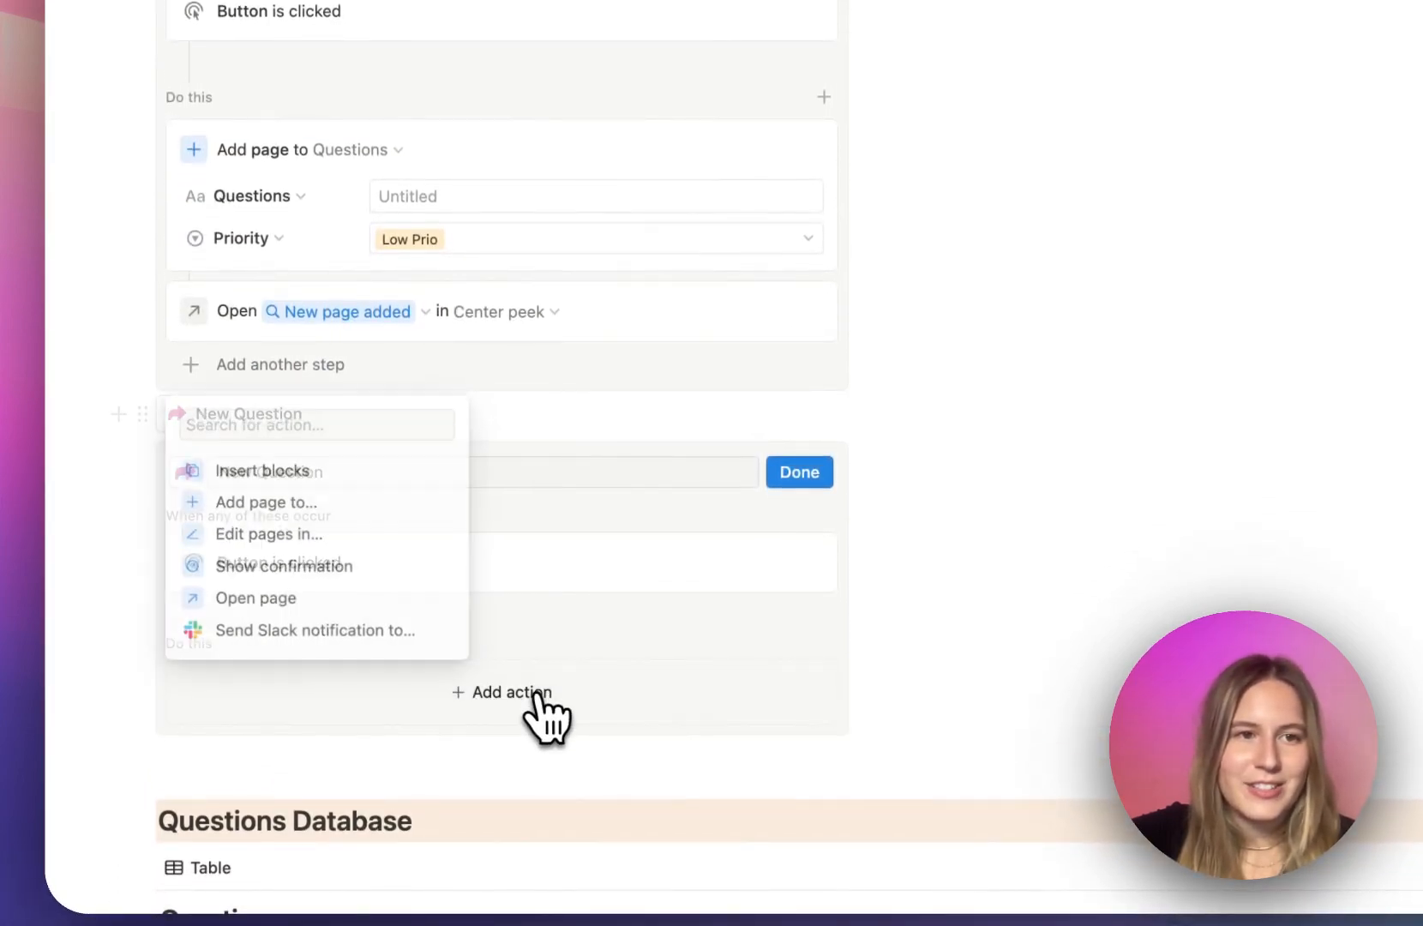
click(360, 500)
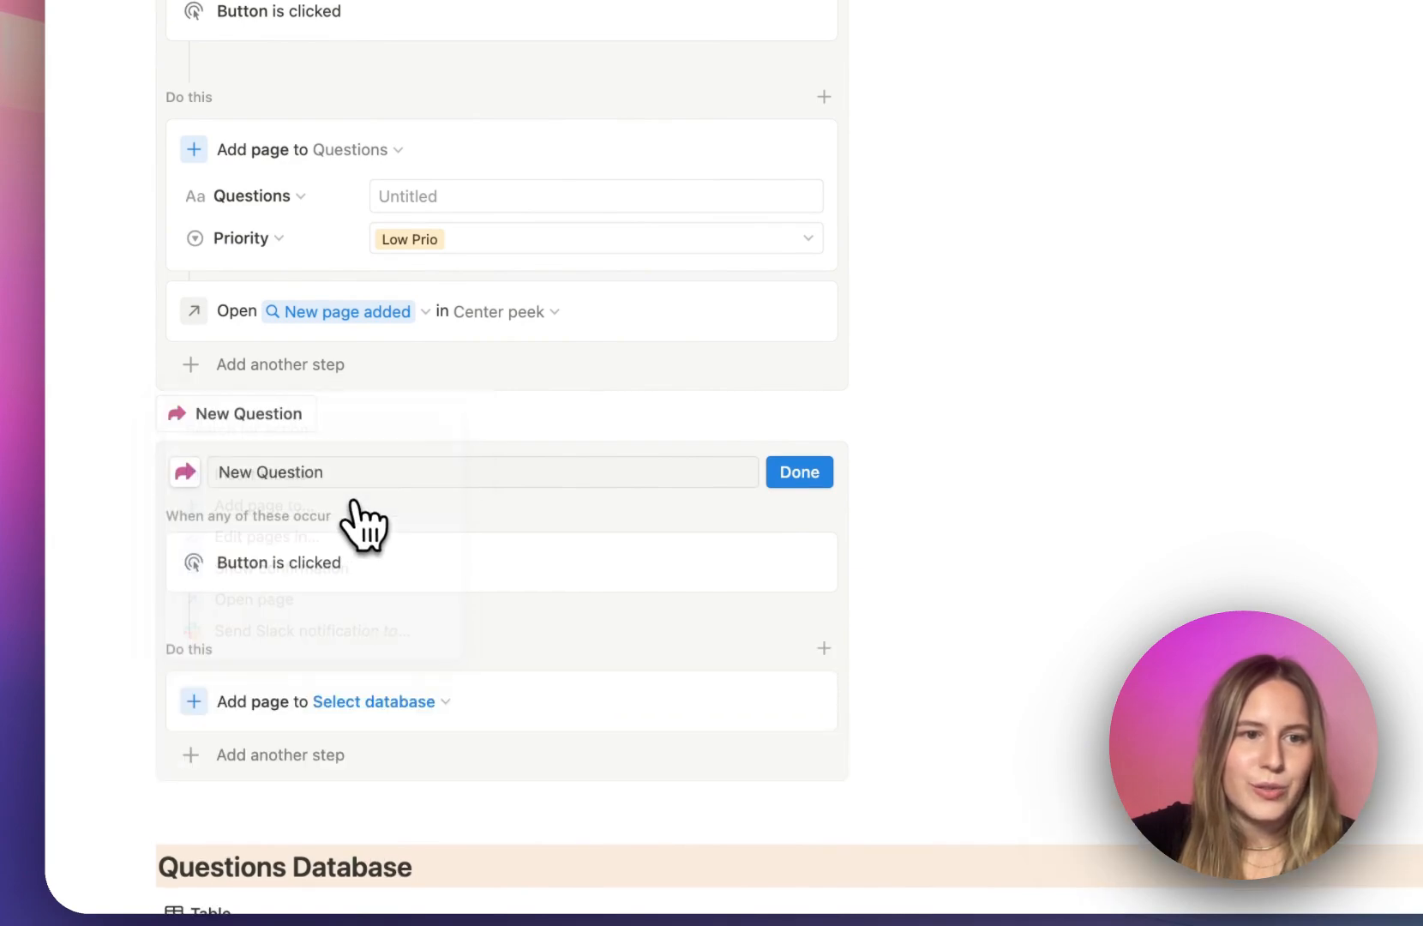
click(390, 704)
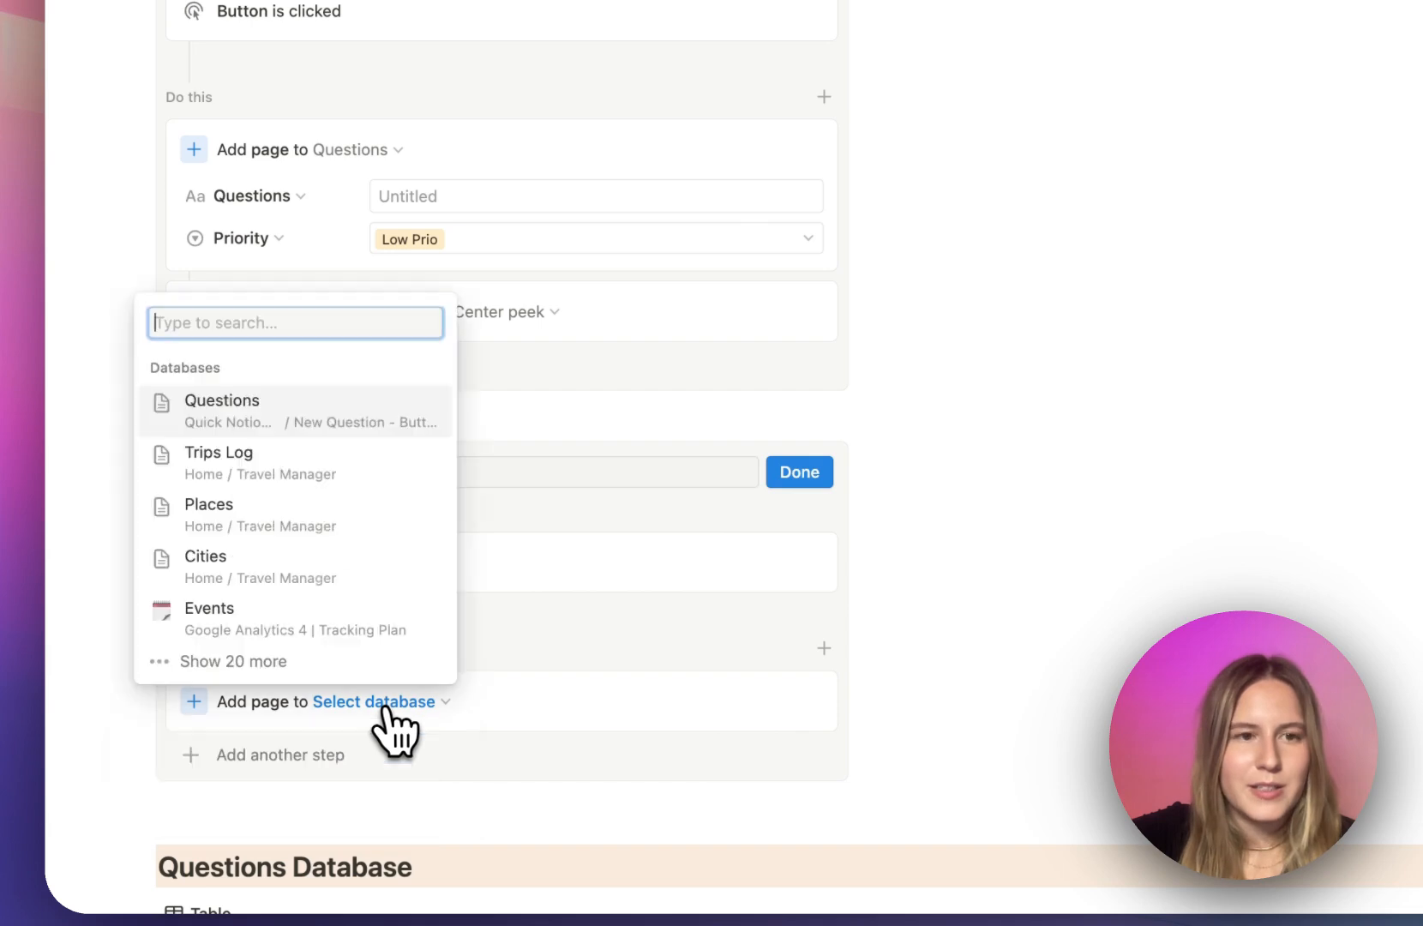
click(371, 415)
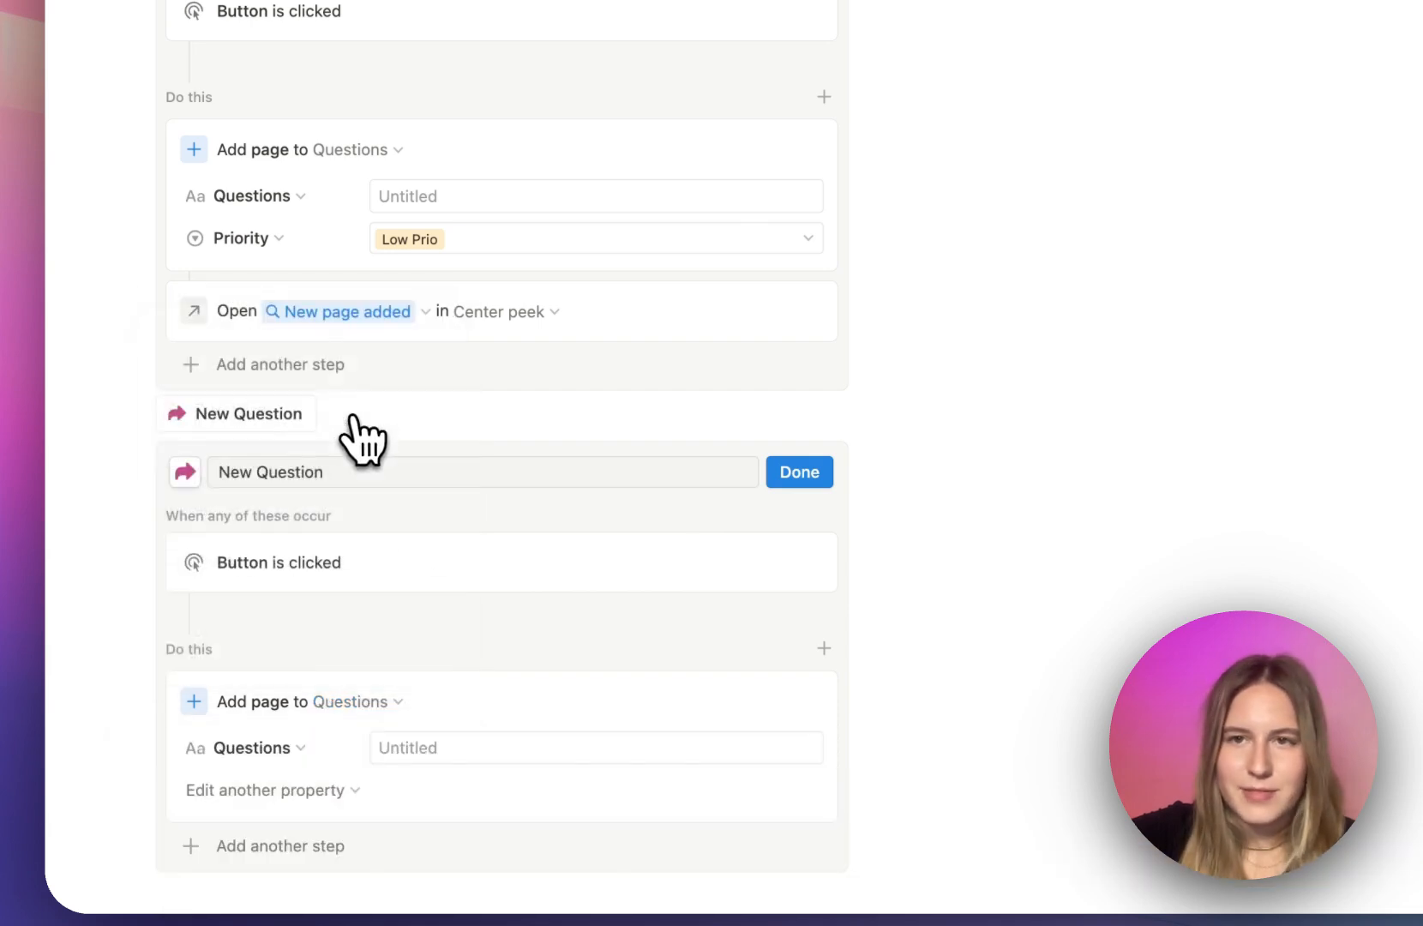
Step: Add the Priority property to the new button's Add page action
scroll(416, 470, down, 5)
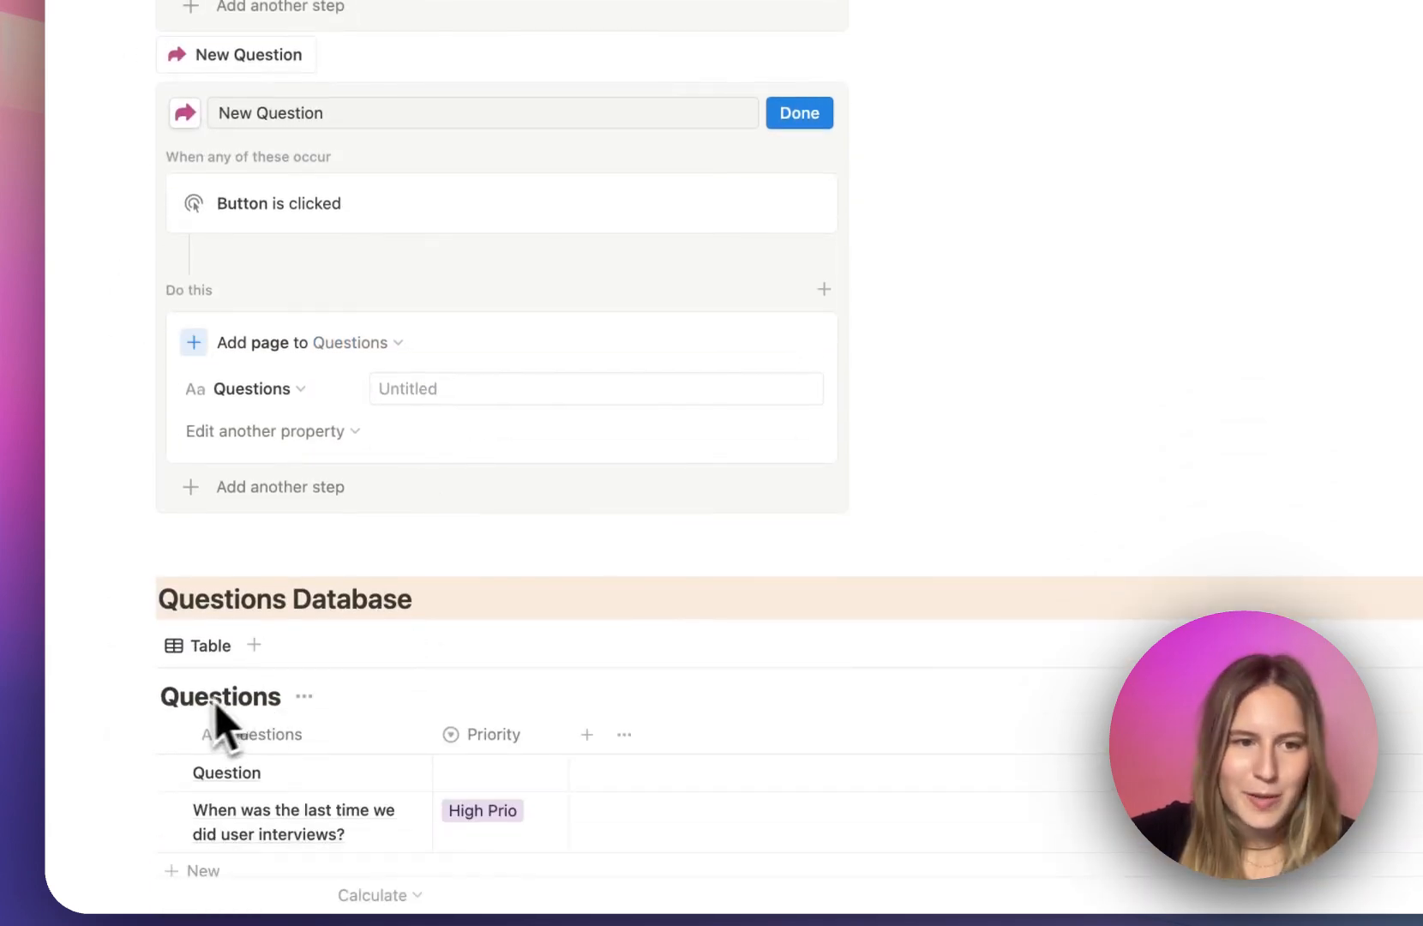
scroll(393, 657, up, 3)
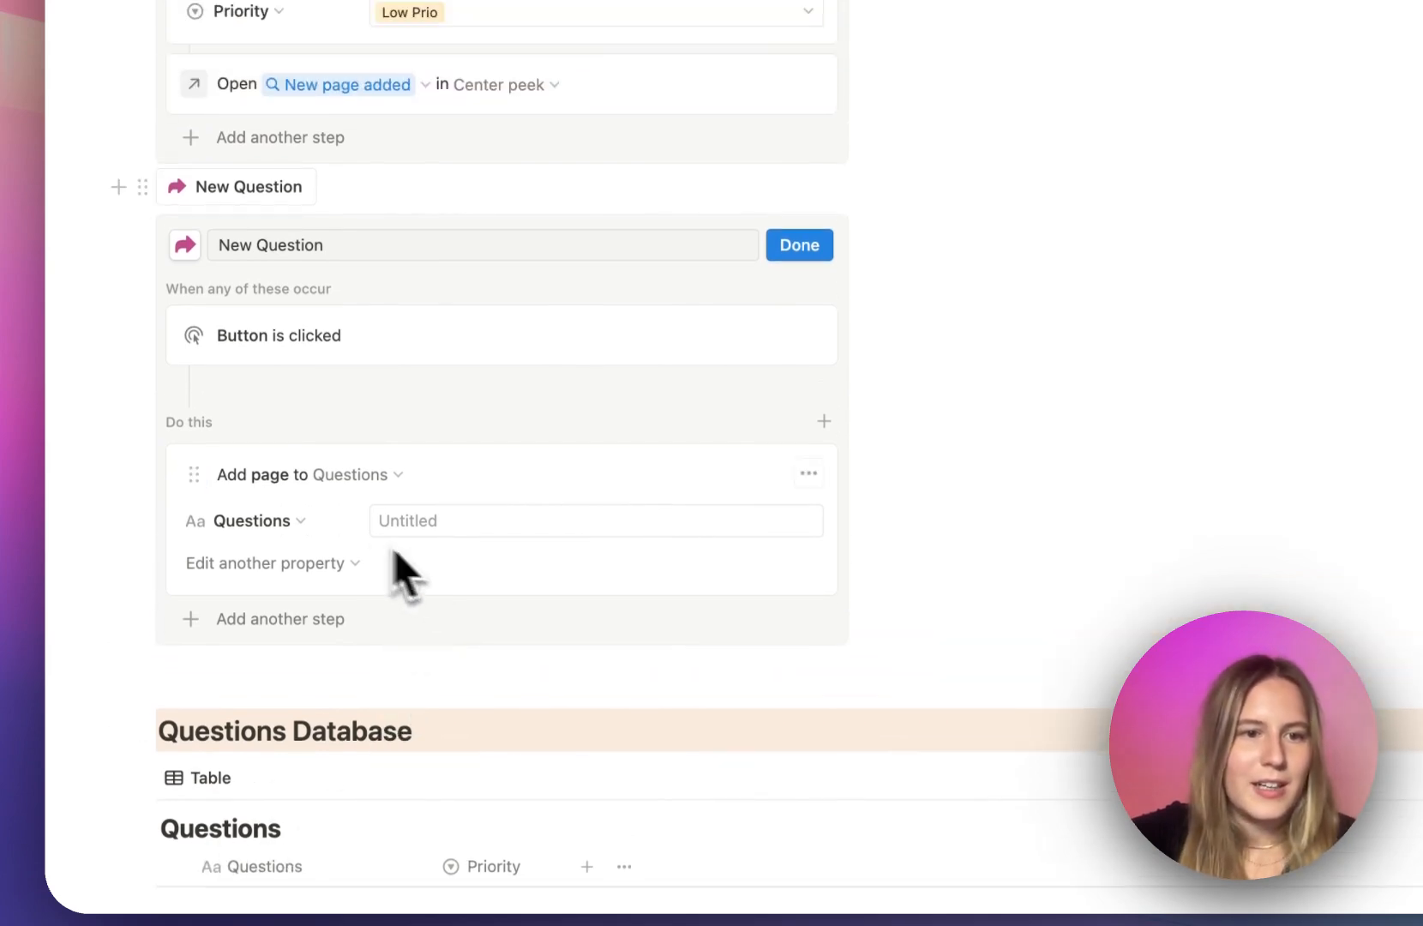
click(293, 565)
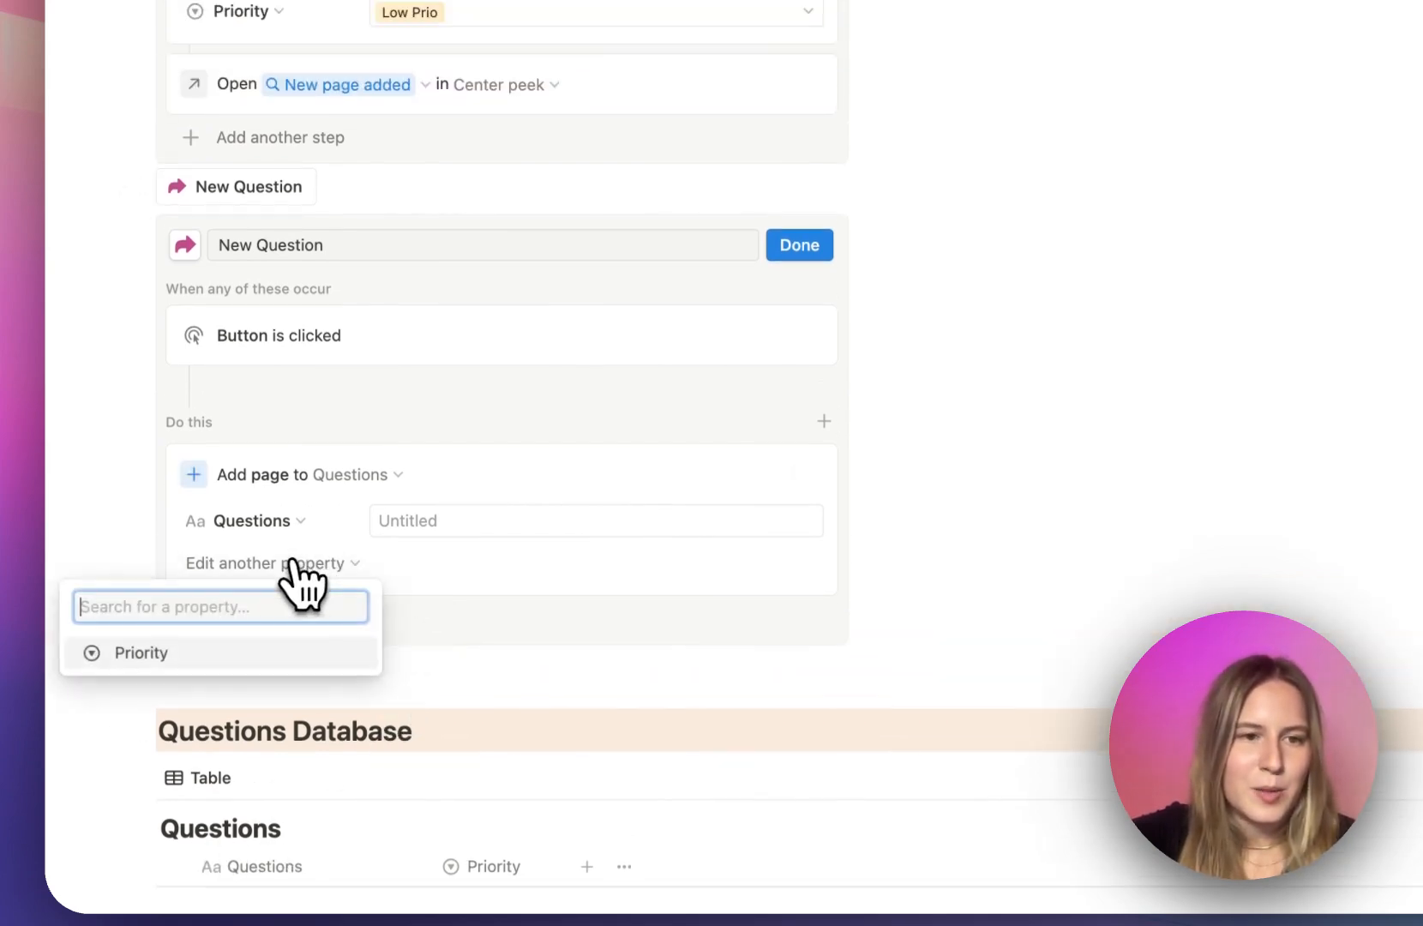
click(257, 653)
Step: Try High Prio and Low Prio as the new button's Priority preset, and clear the selection
click(499, 557)
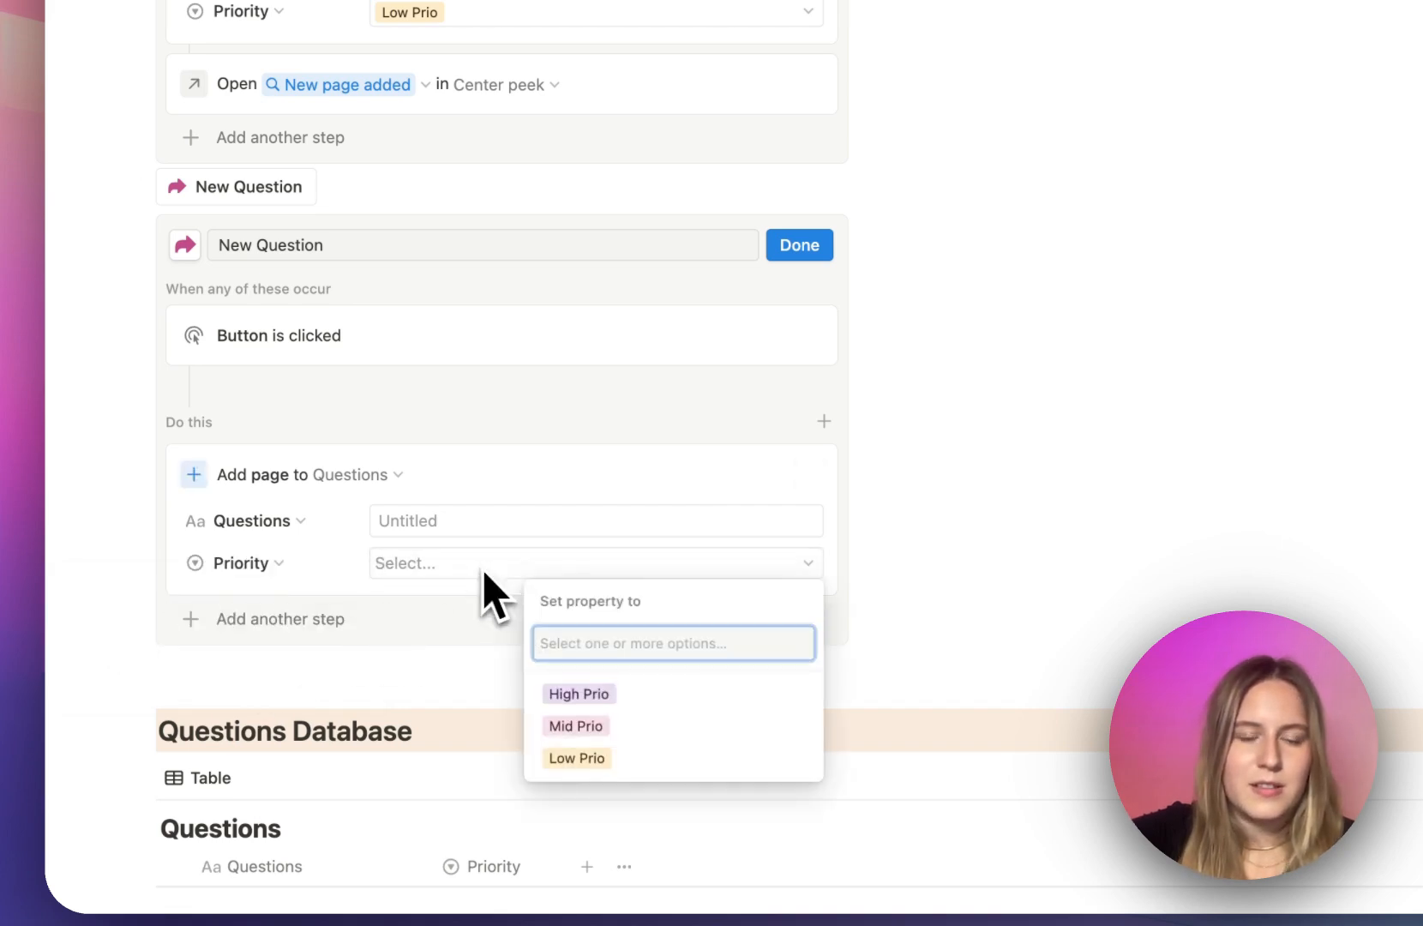
click(617, 694)
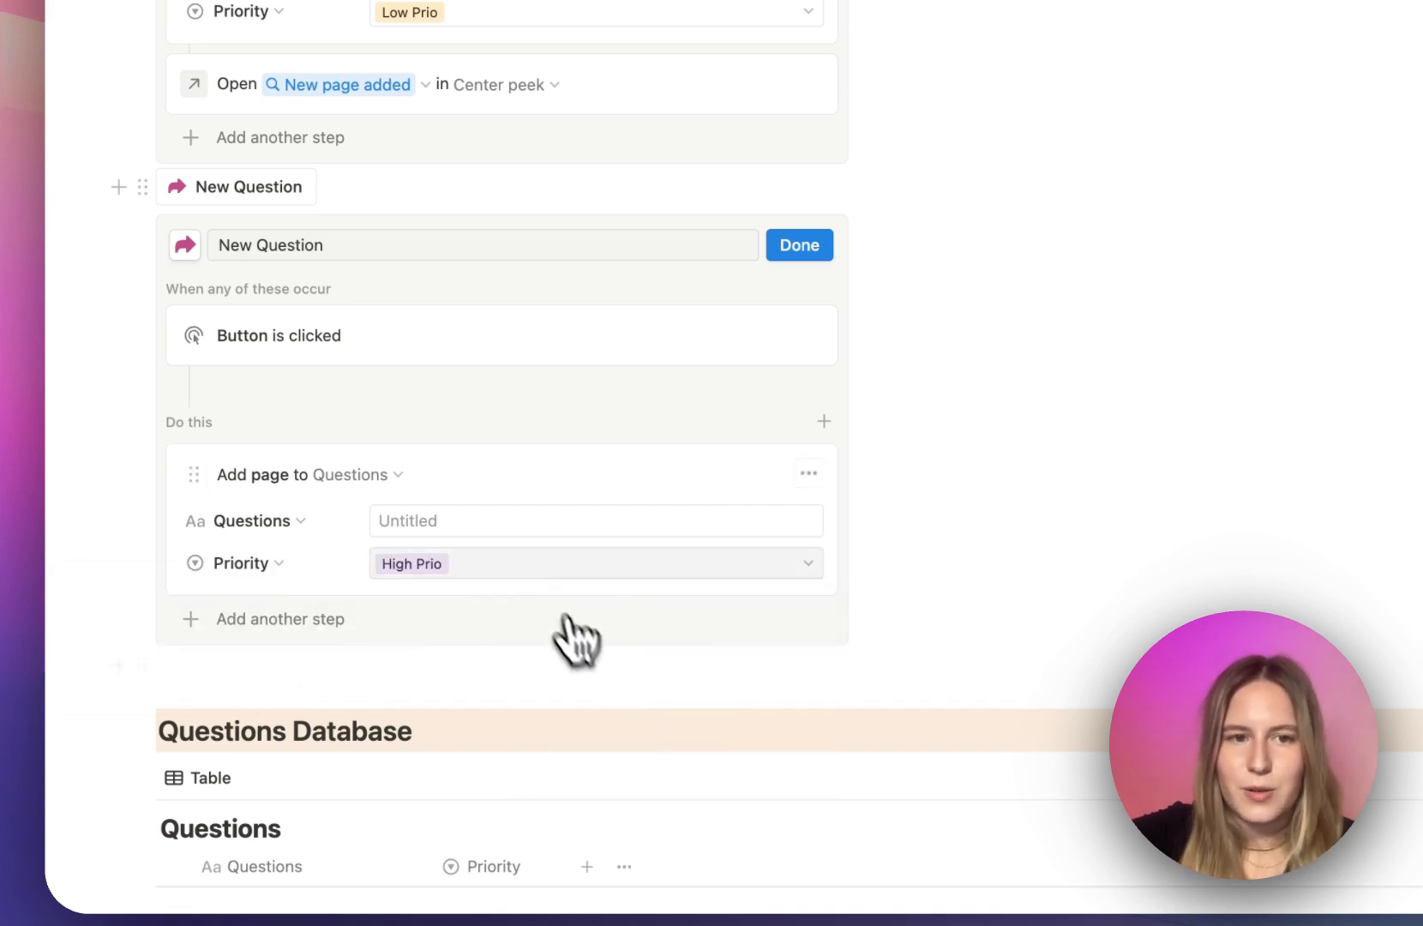
click(570, 566)
click(576, 760)
click(477, 567)
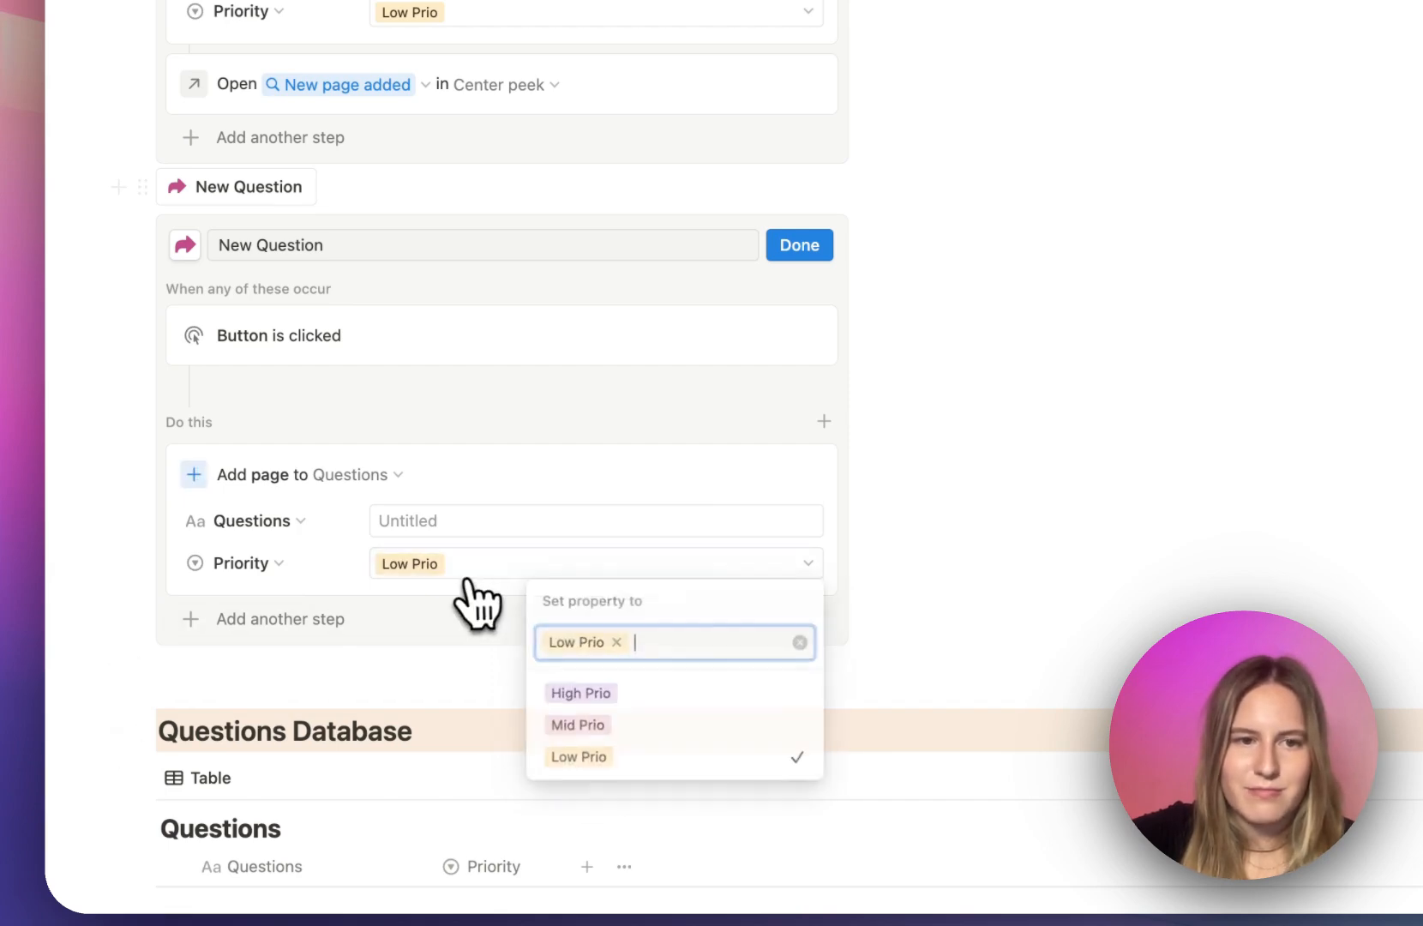
click(617, 642)
click(601, 569)
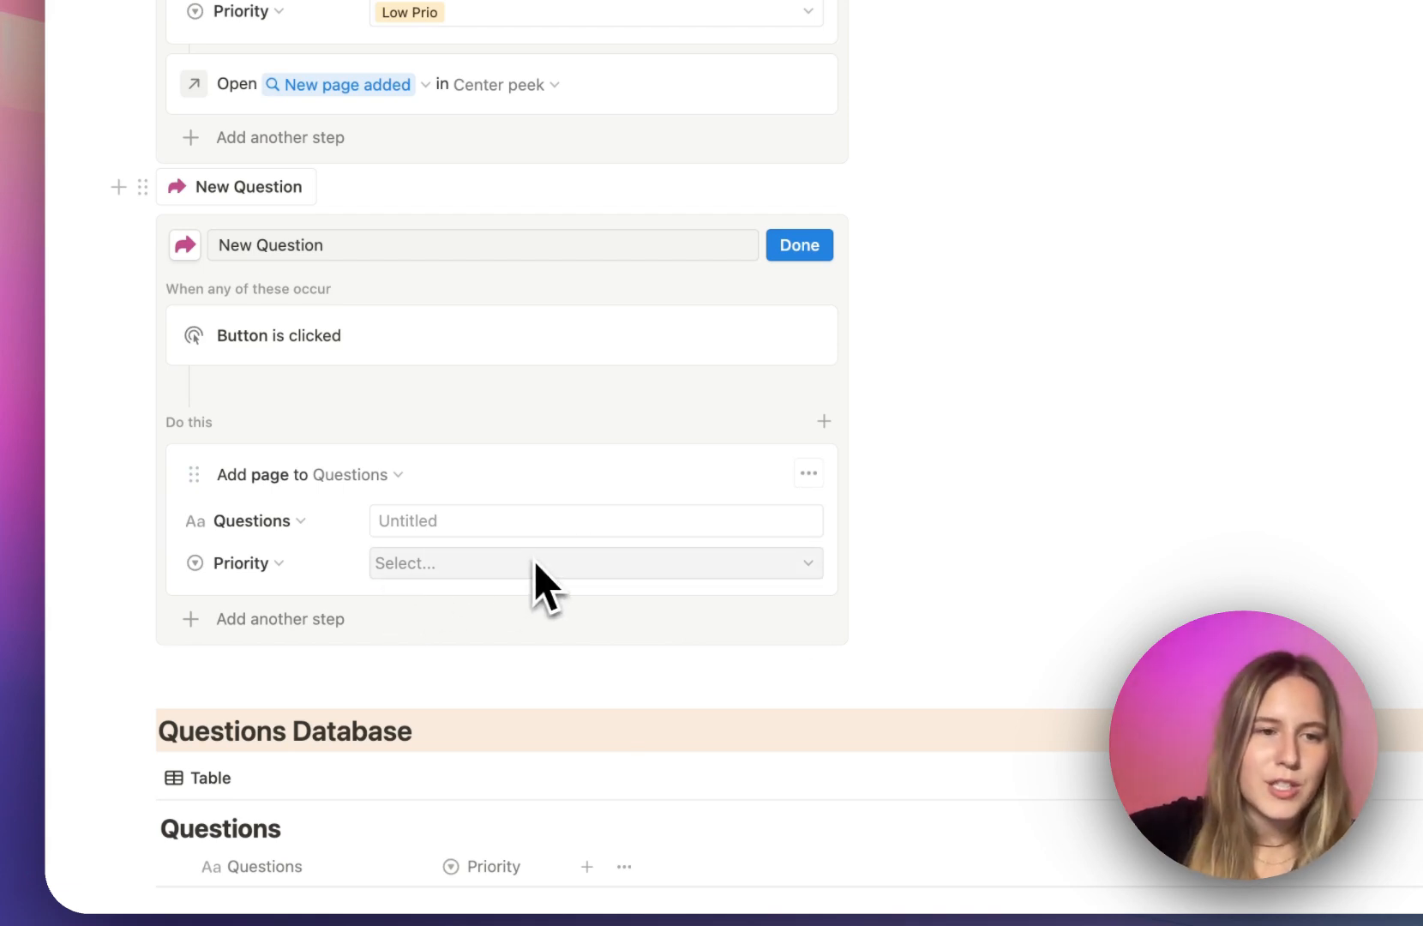
Step: Add an Open page action to the new button that opens the newly added page in Center peek
click(390, 619)
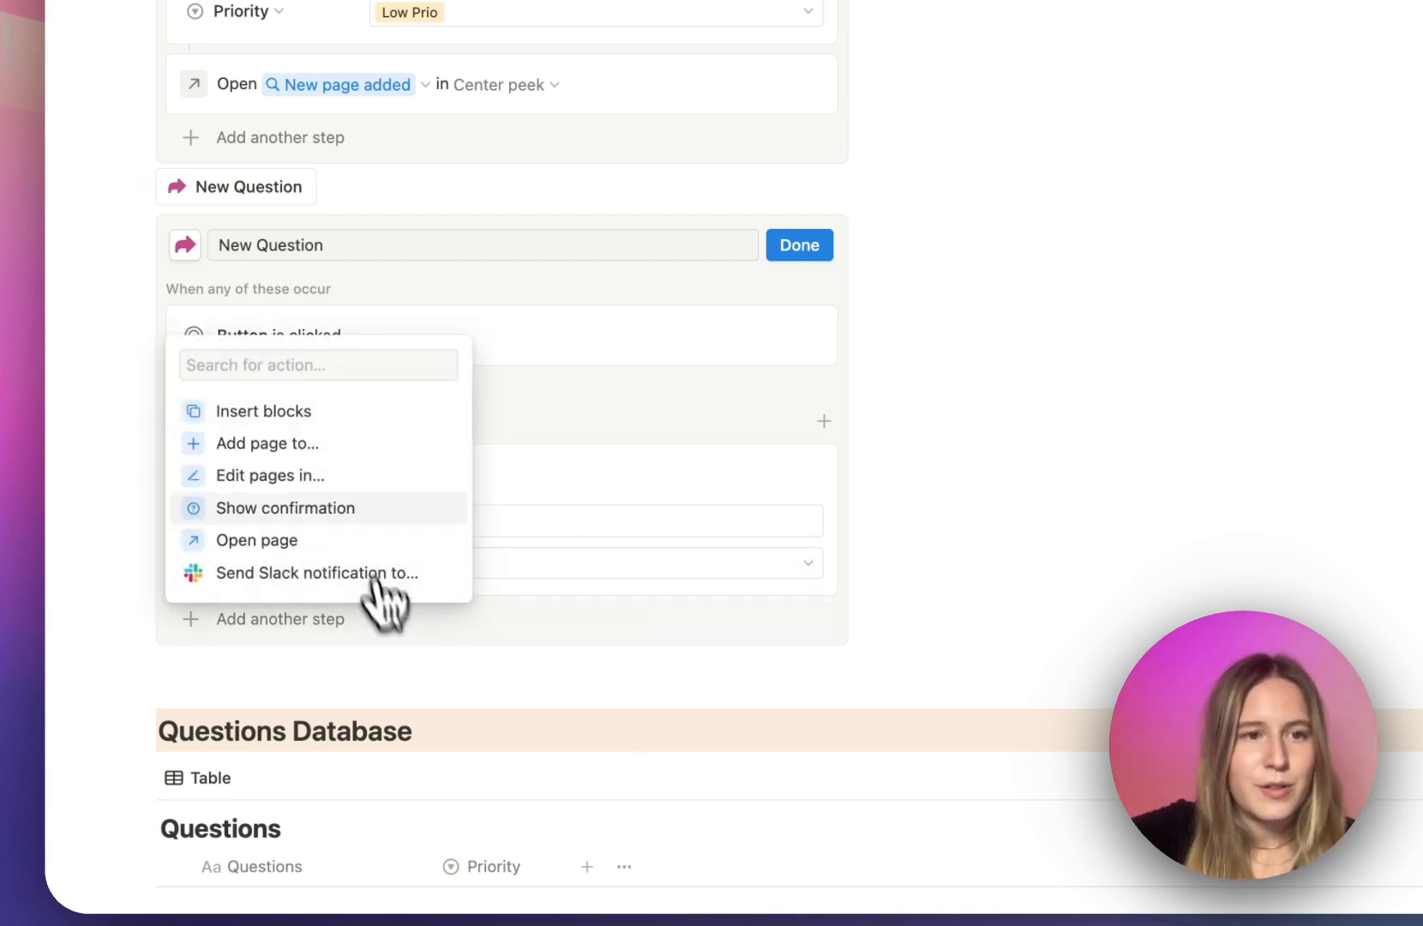
click(299, 540)
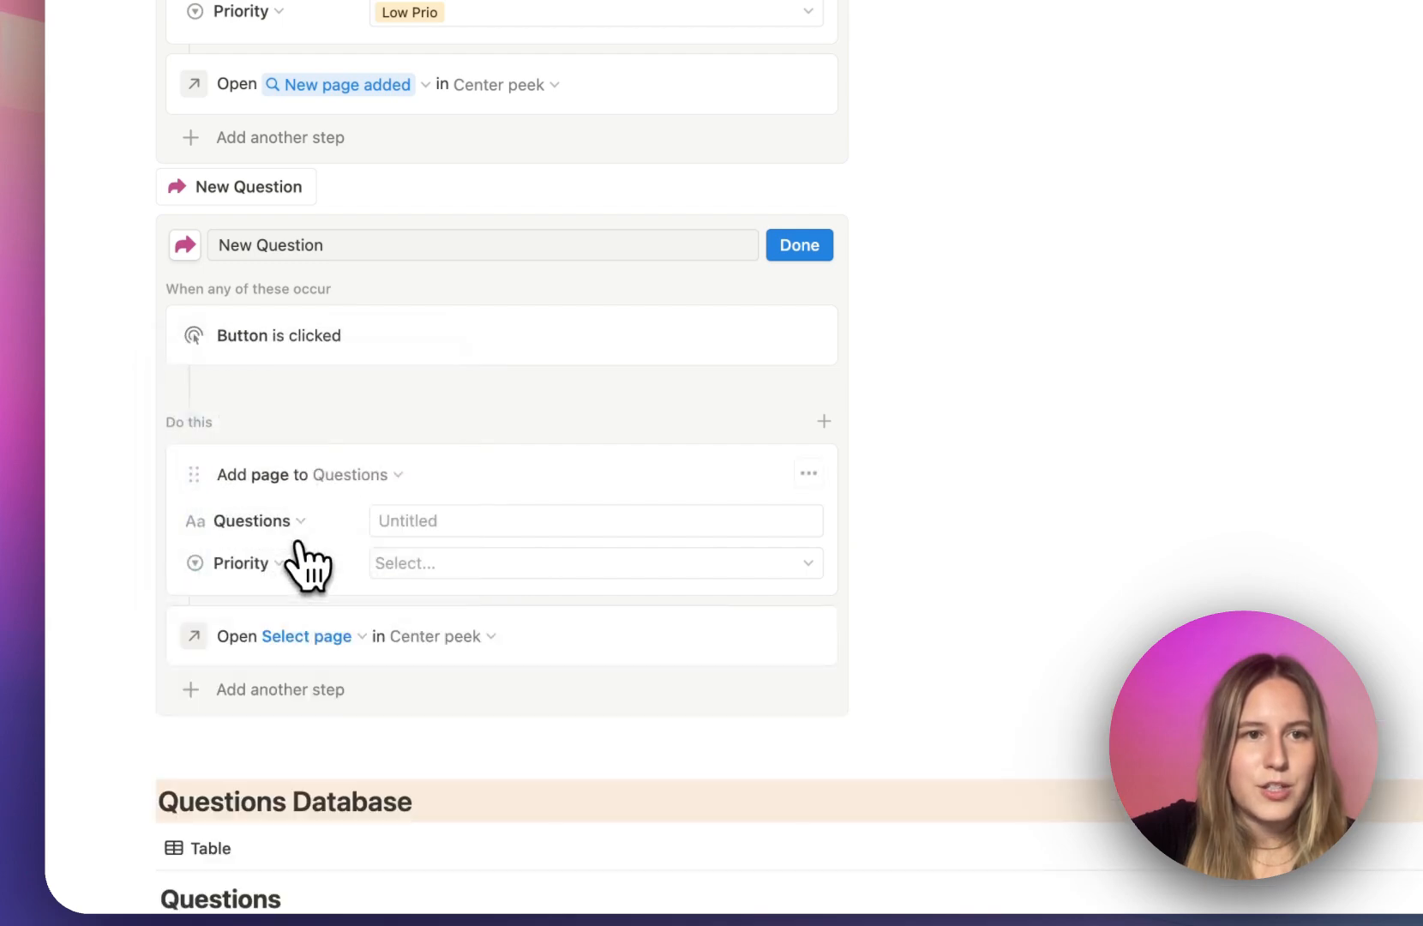
click(340, 634)
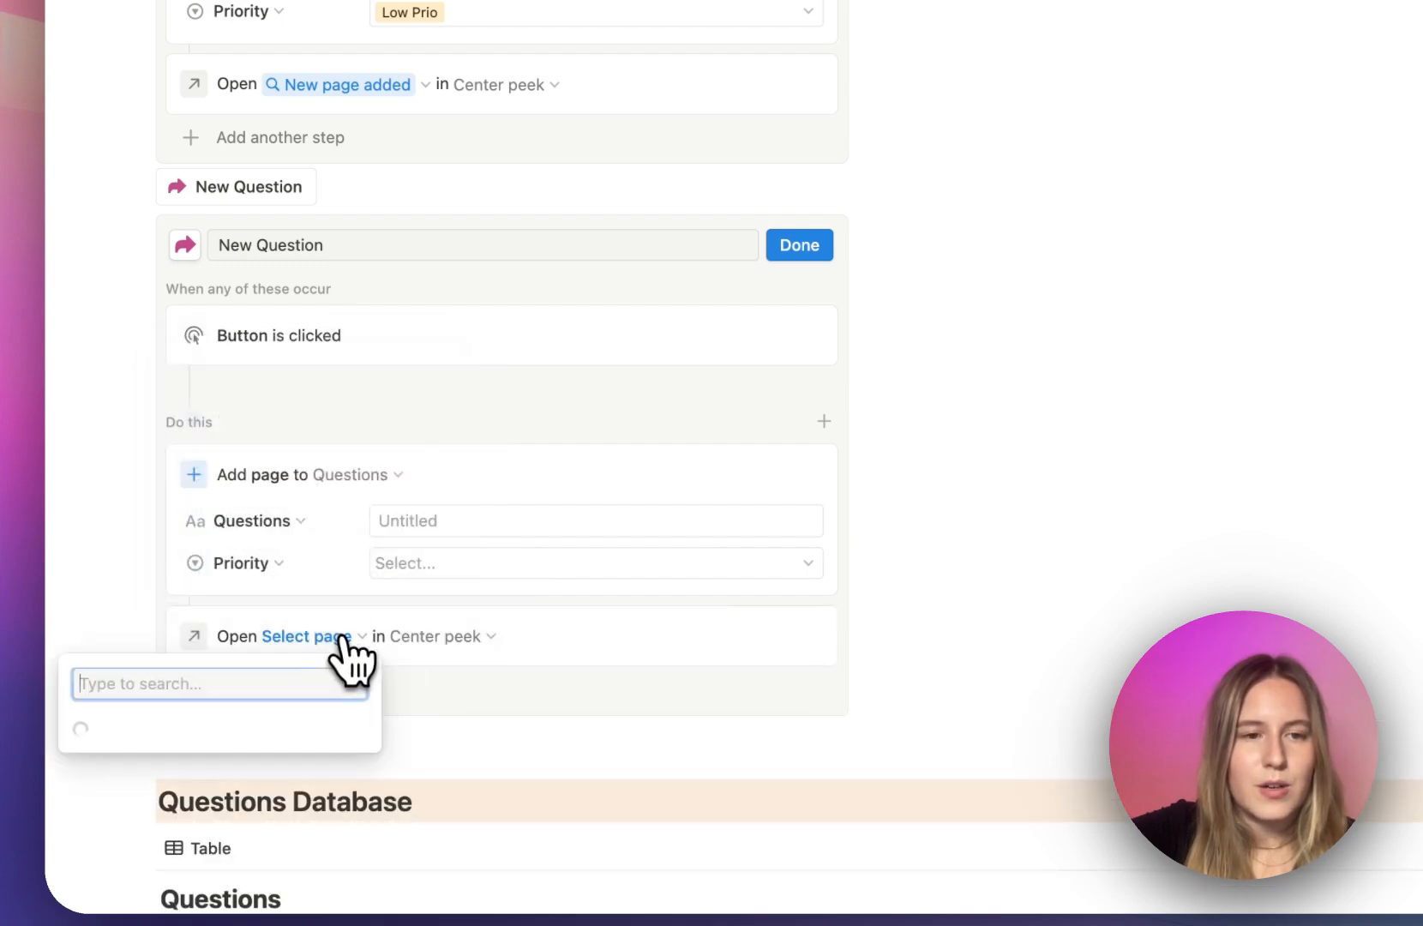
click(233, 292)
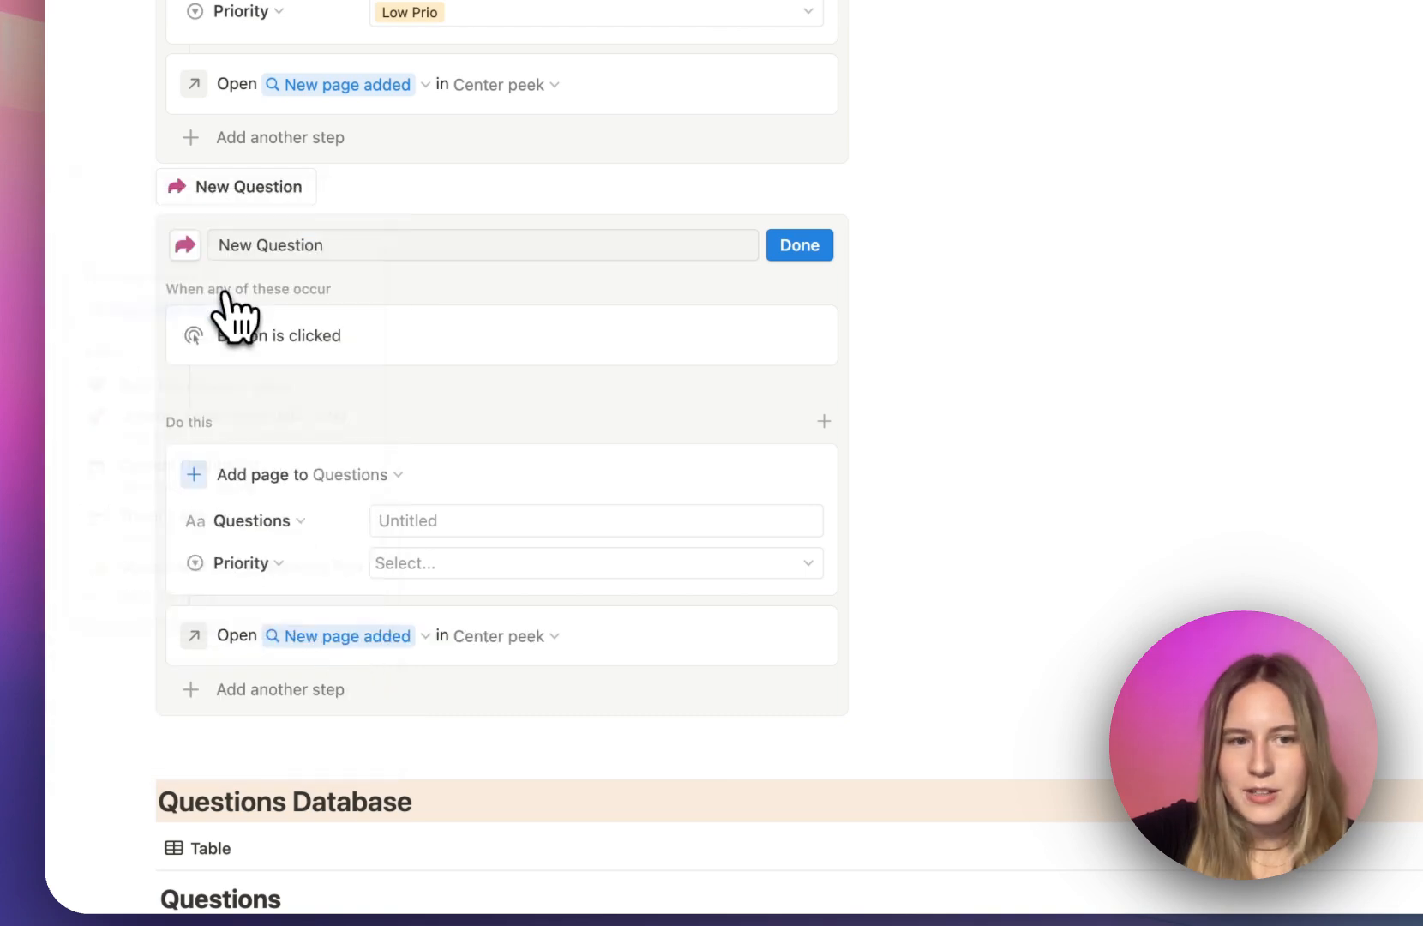
click(512, 636)
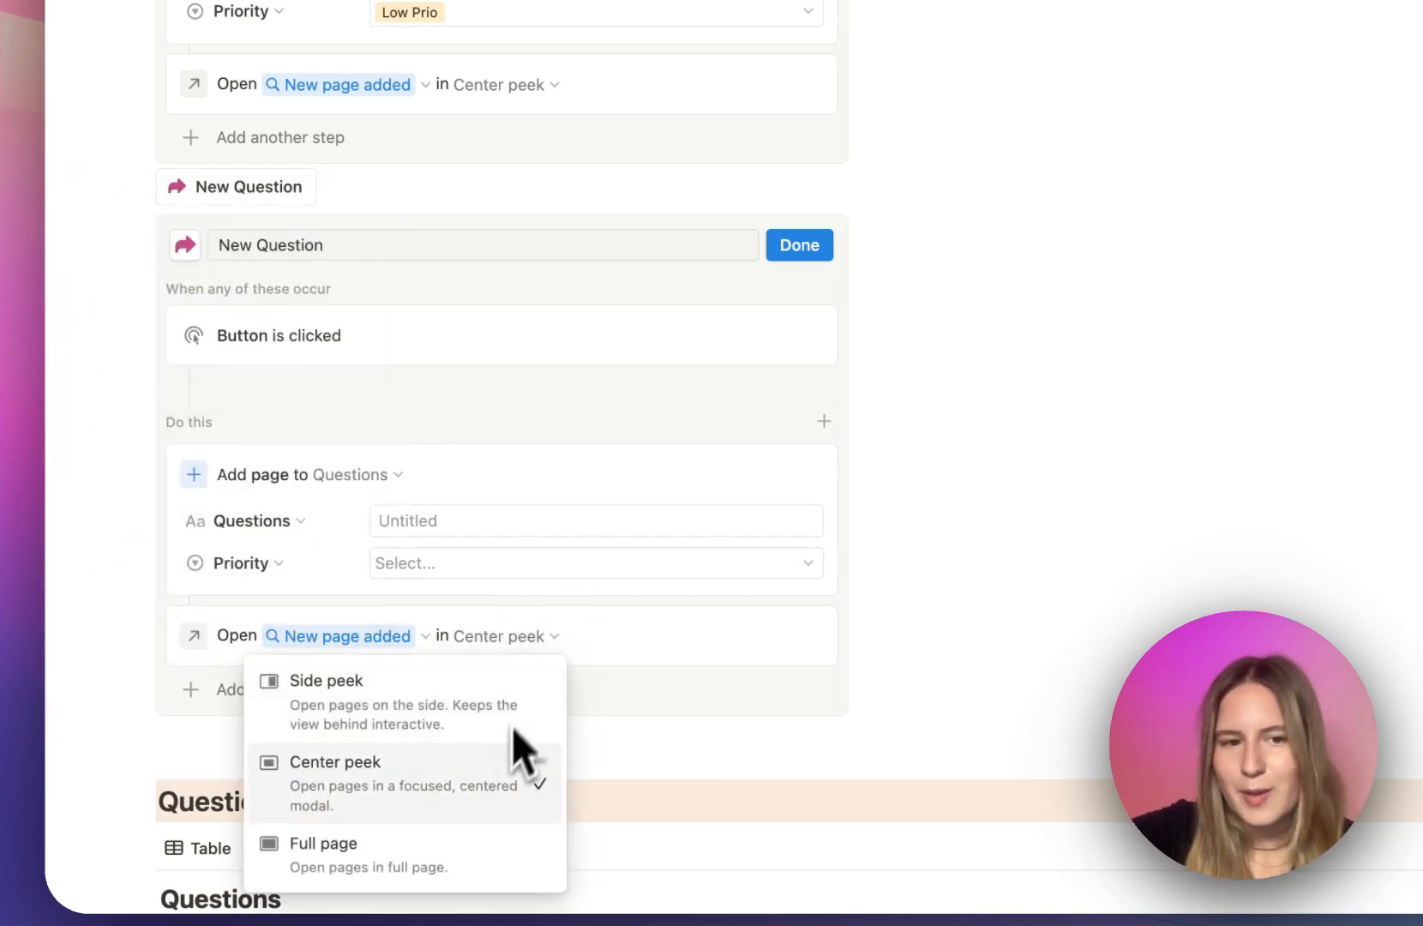
click(506, 791)
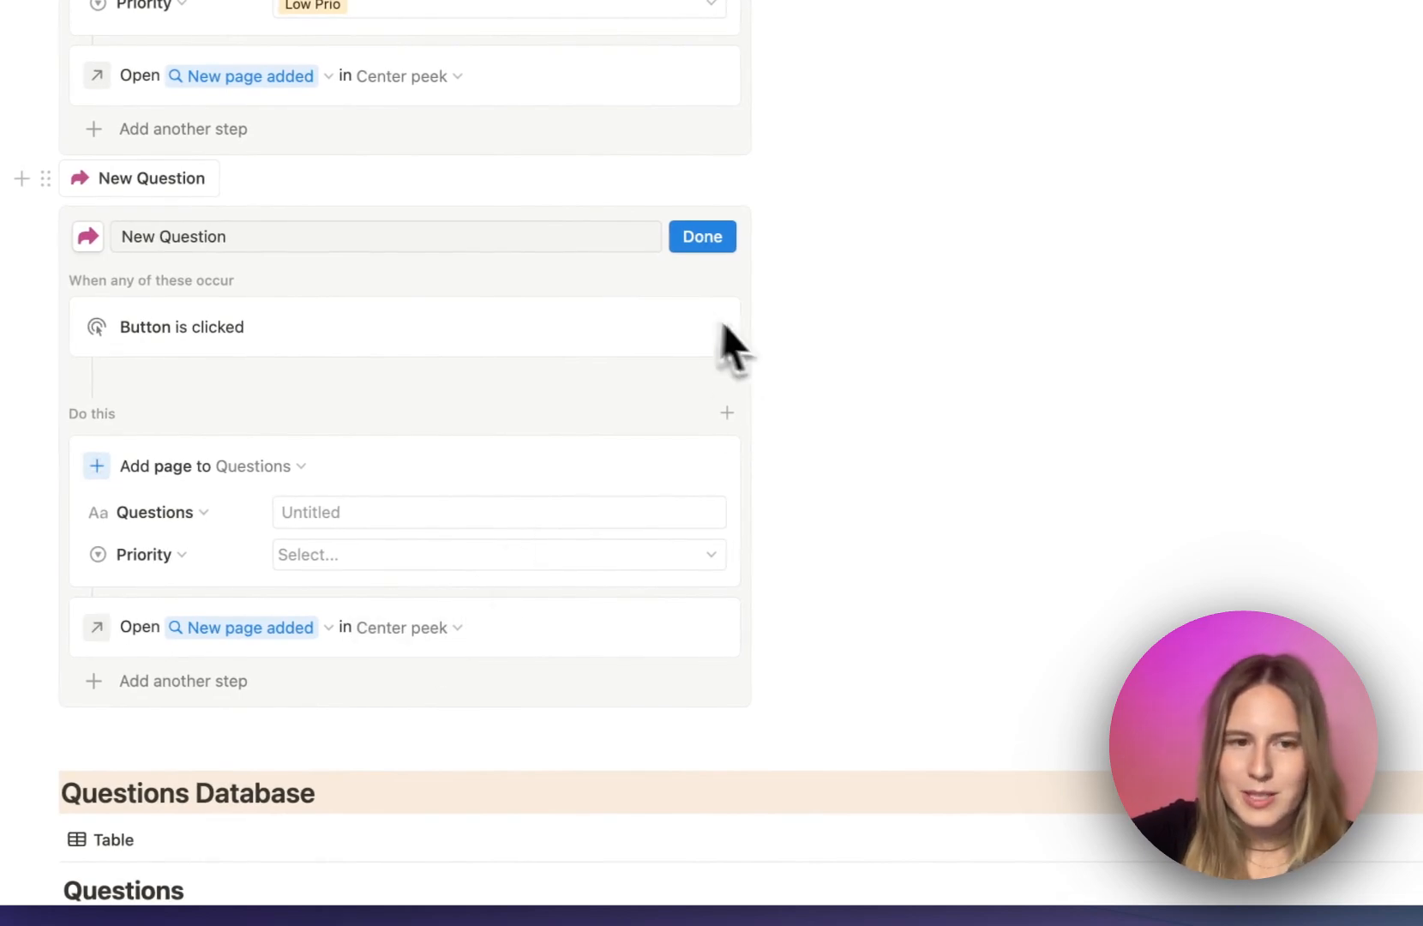
Step: Finish editing the button and delete the original New Question button with the question mark icon
click(787, 437)
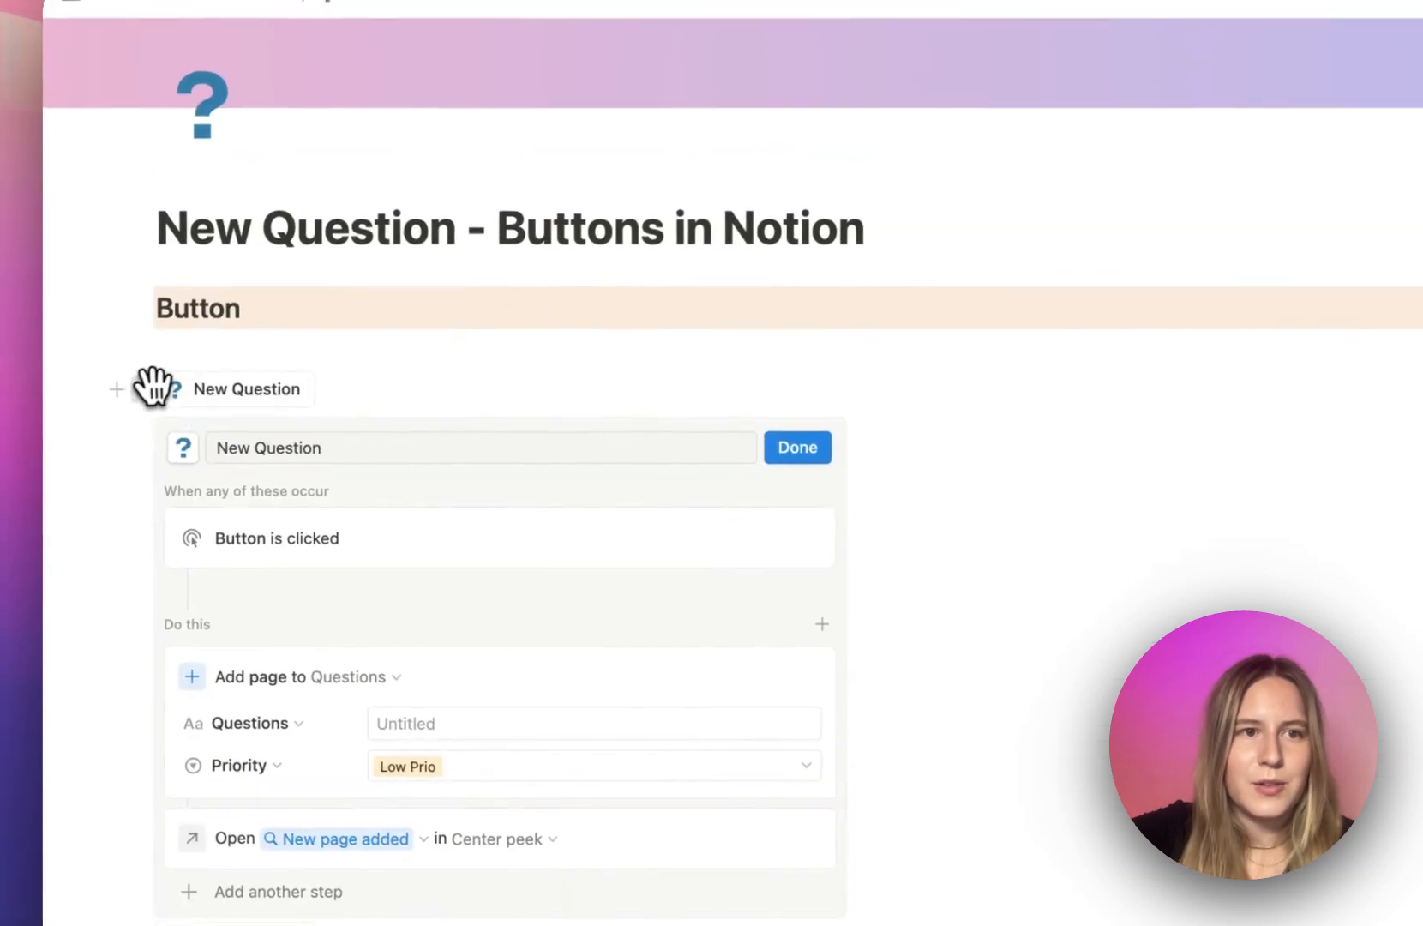
click(134, 374)
key(Delete)
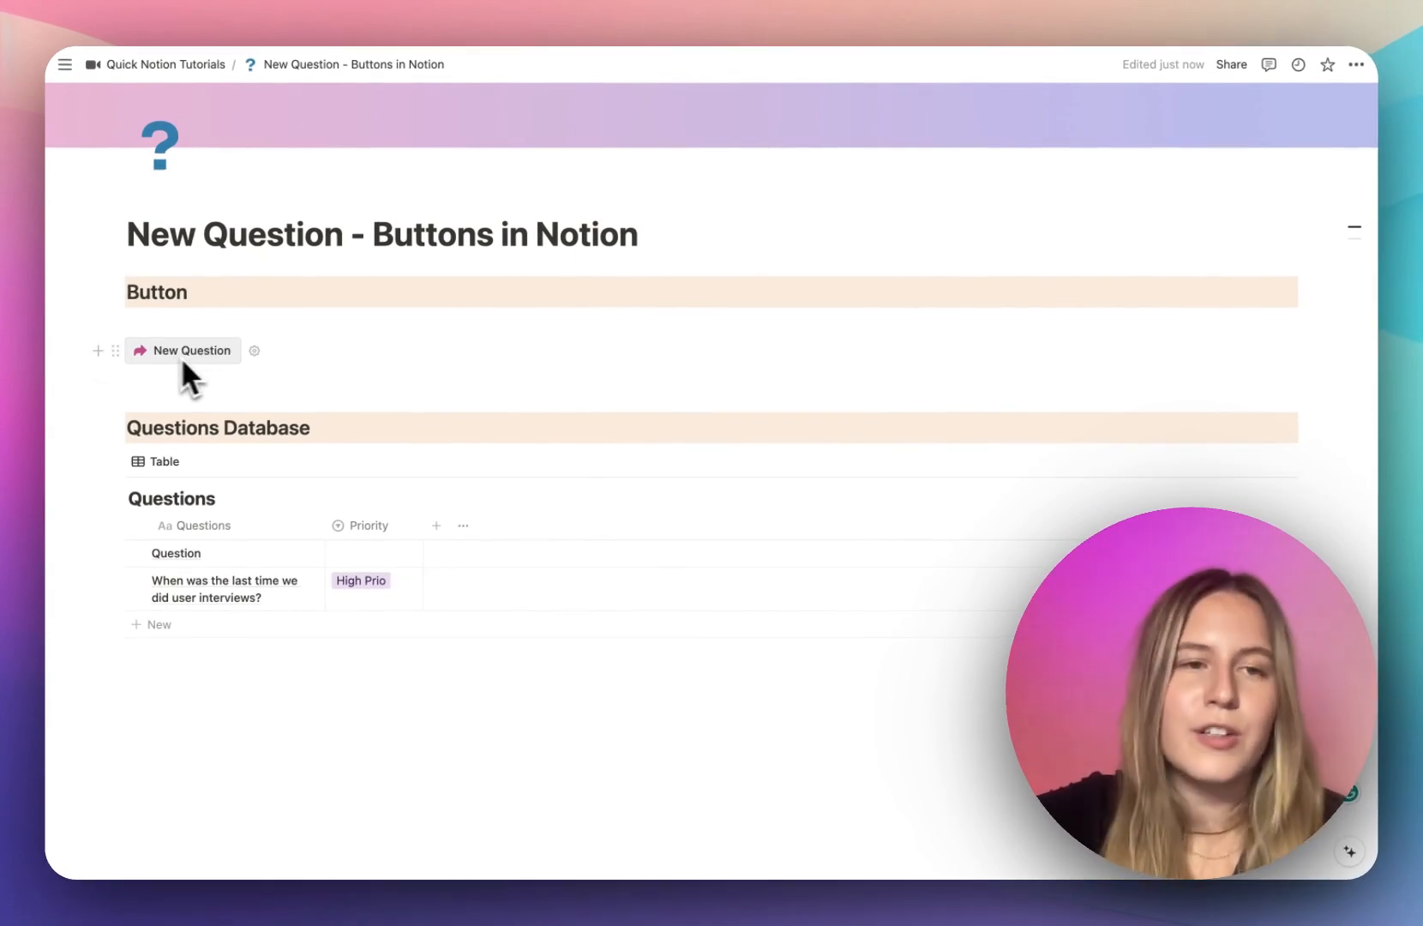
Step: Run the pink arrow button to create a page in the Questions database and title it "New Question"
click(191, 357)
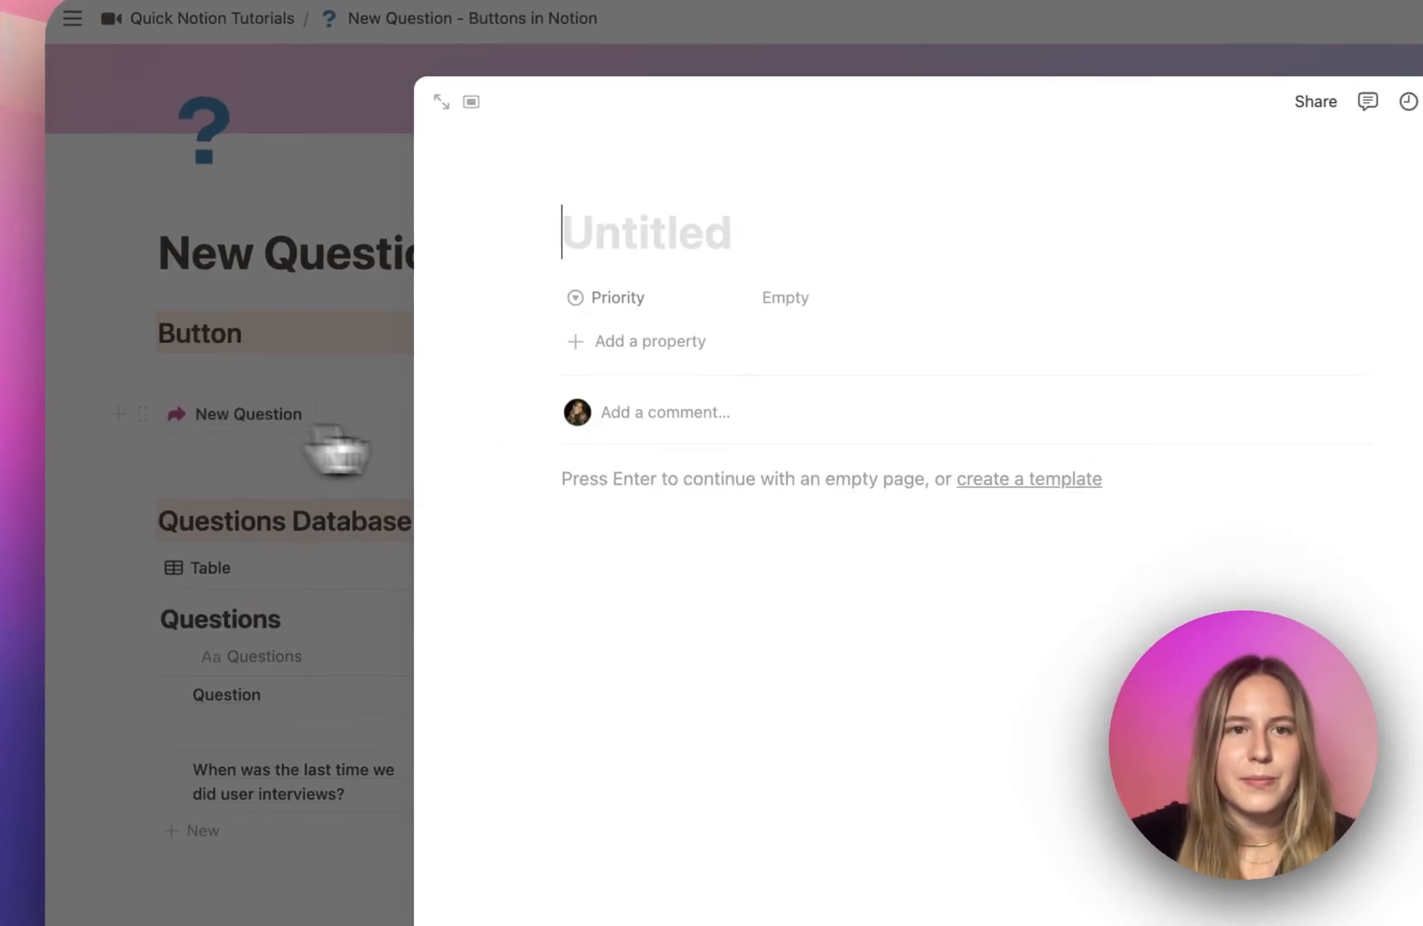
text(Ne)
text(w Ques)
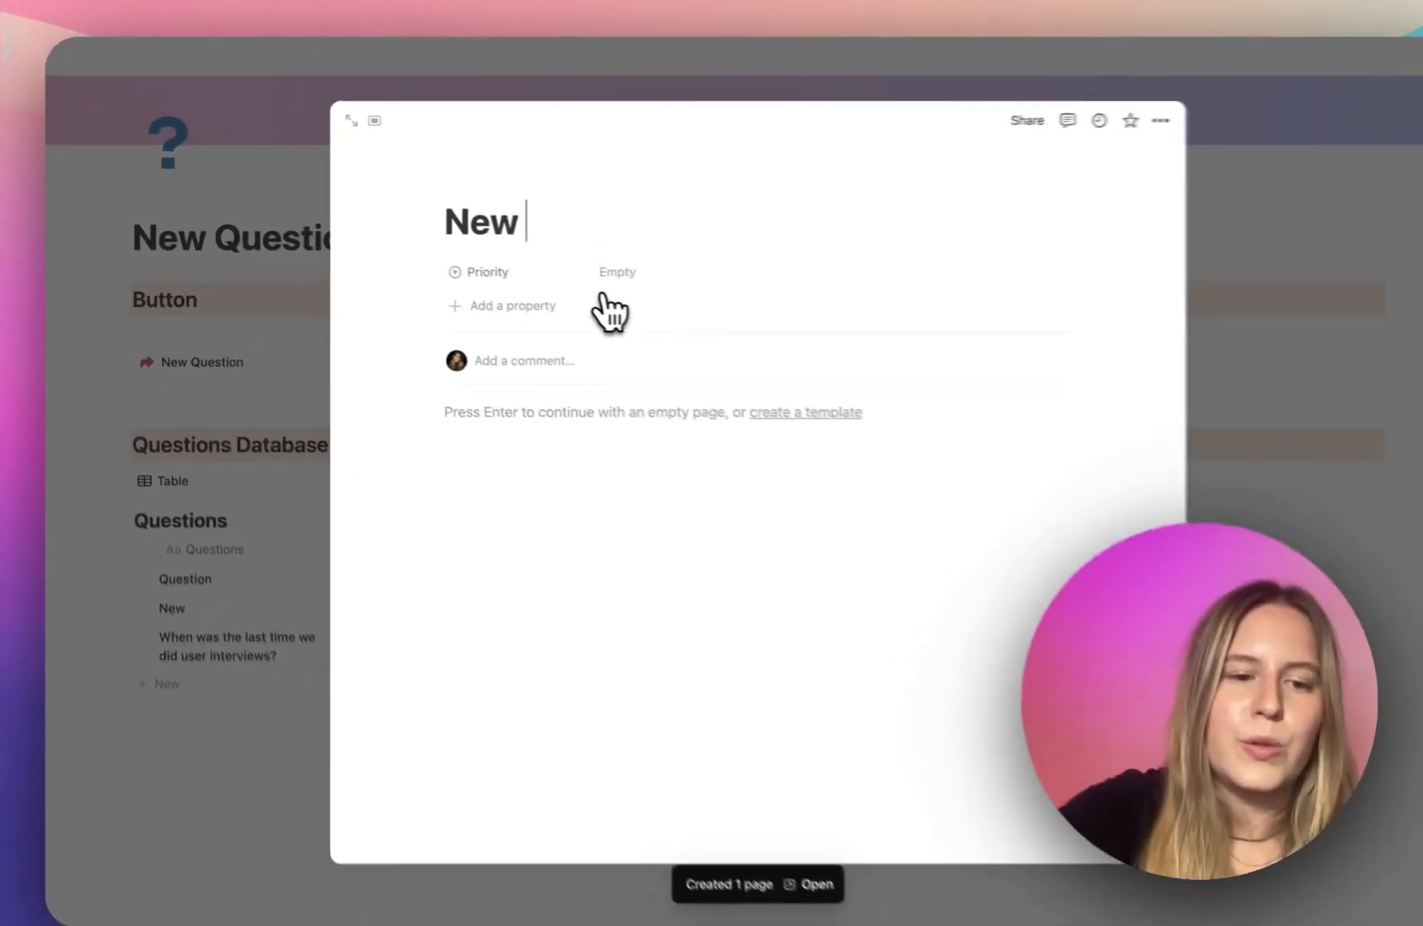
text(tion)
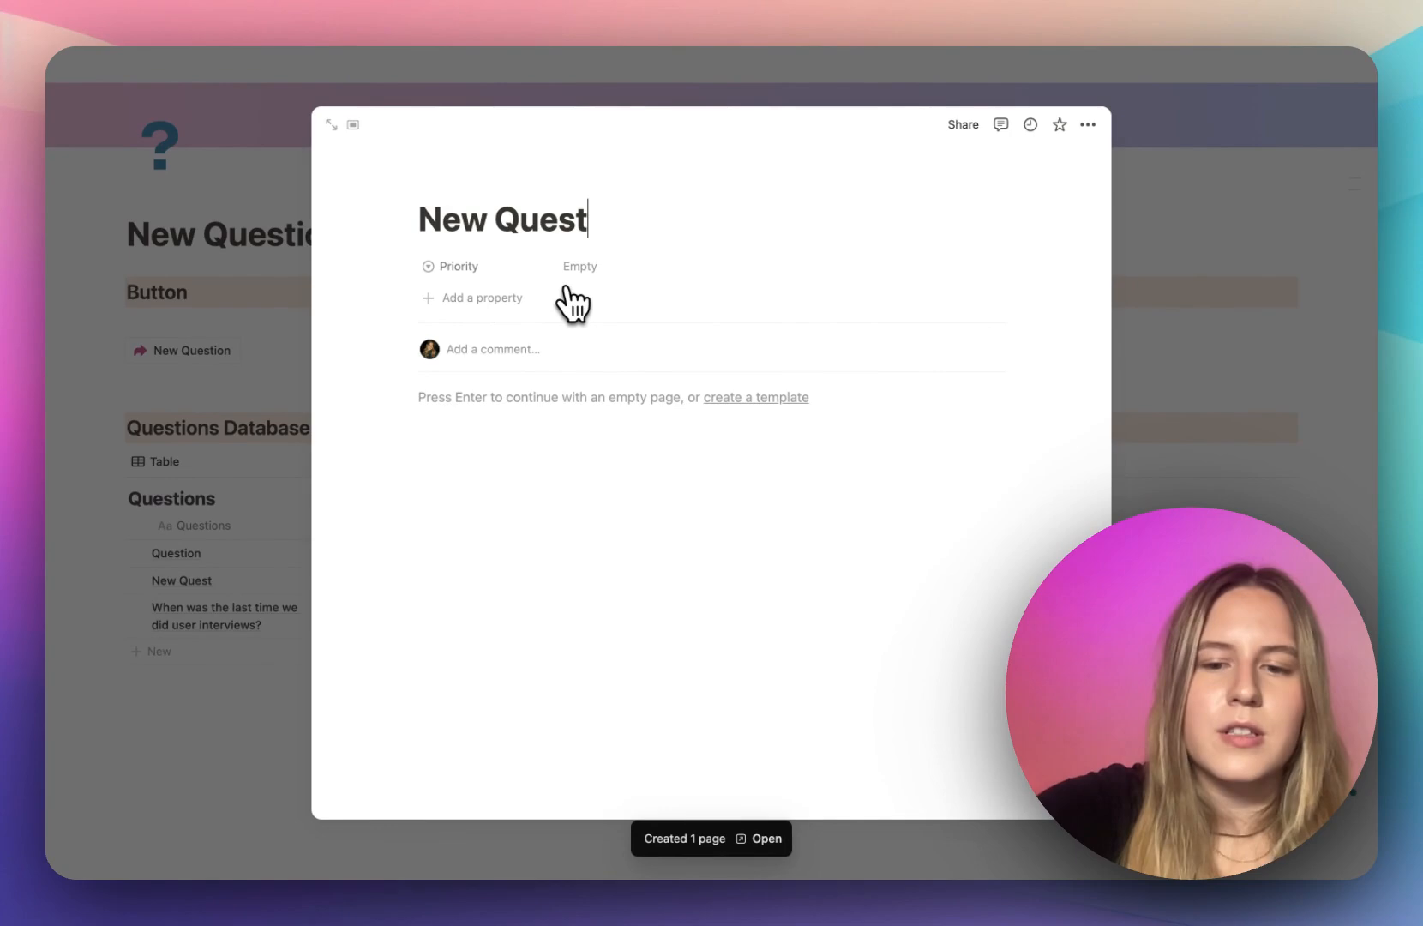
Step: Set the new page's Priority to Mid Prio and close the page
click(612, 271)
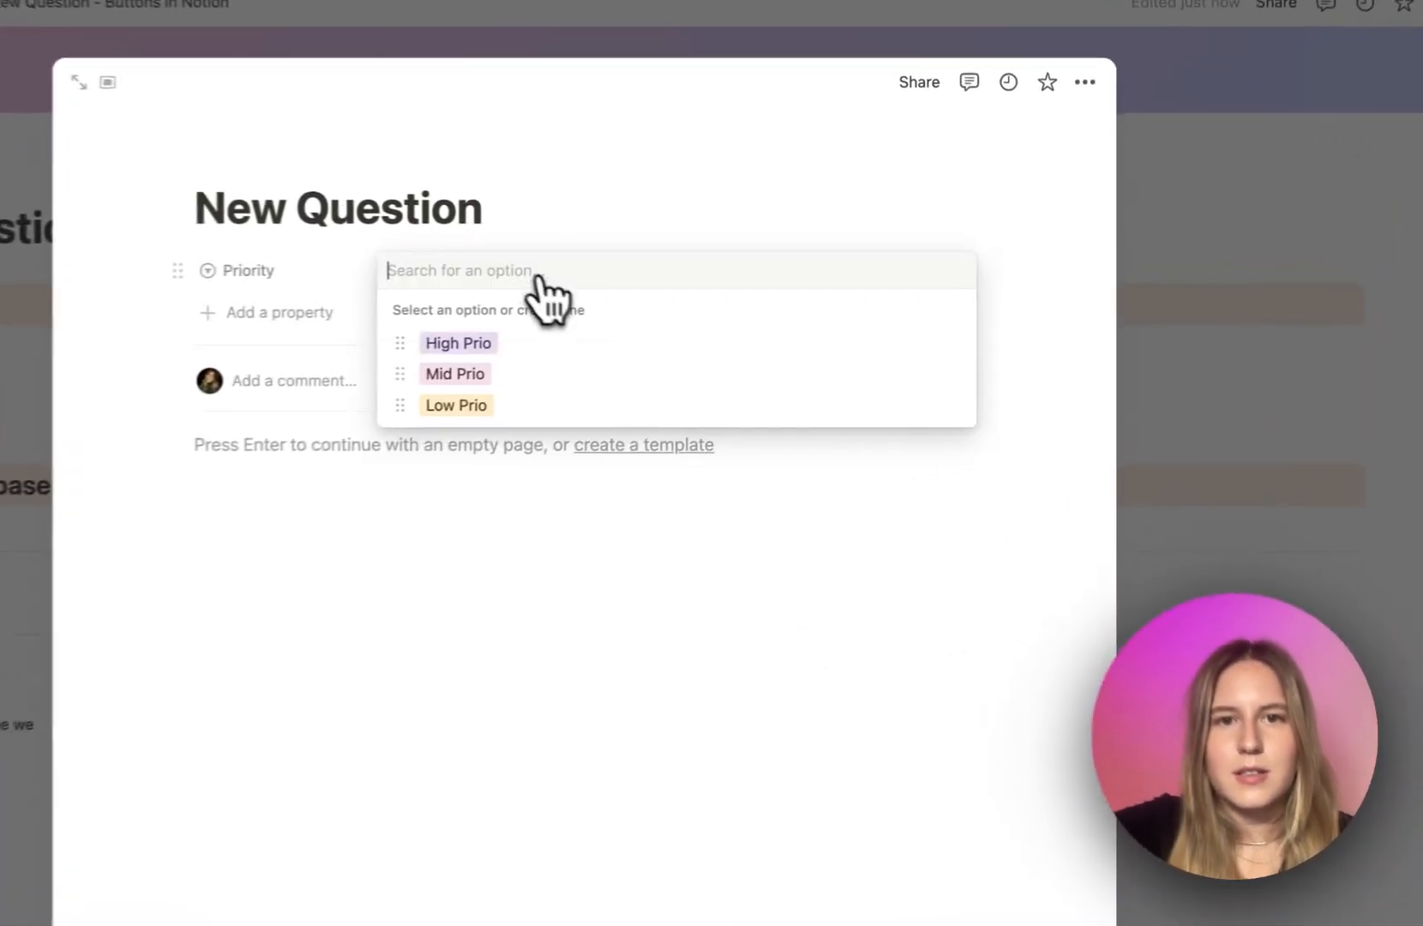
click(613, 339)
click(775, 480)
click(1212, 555)
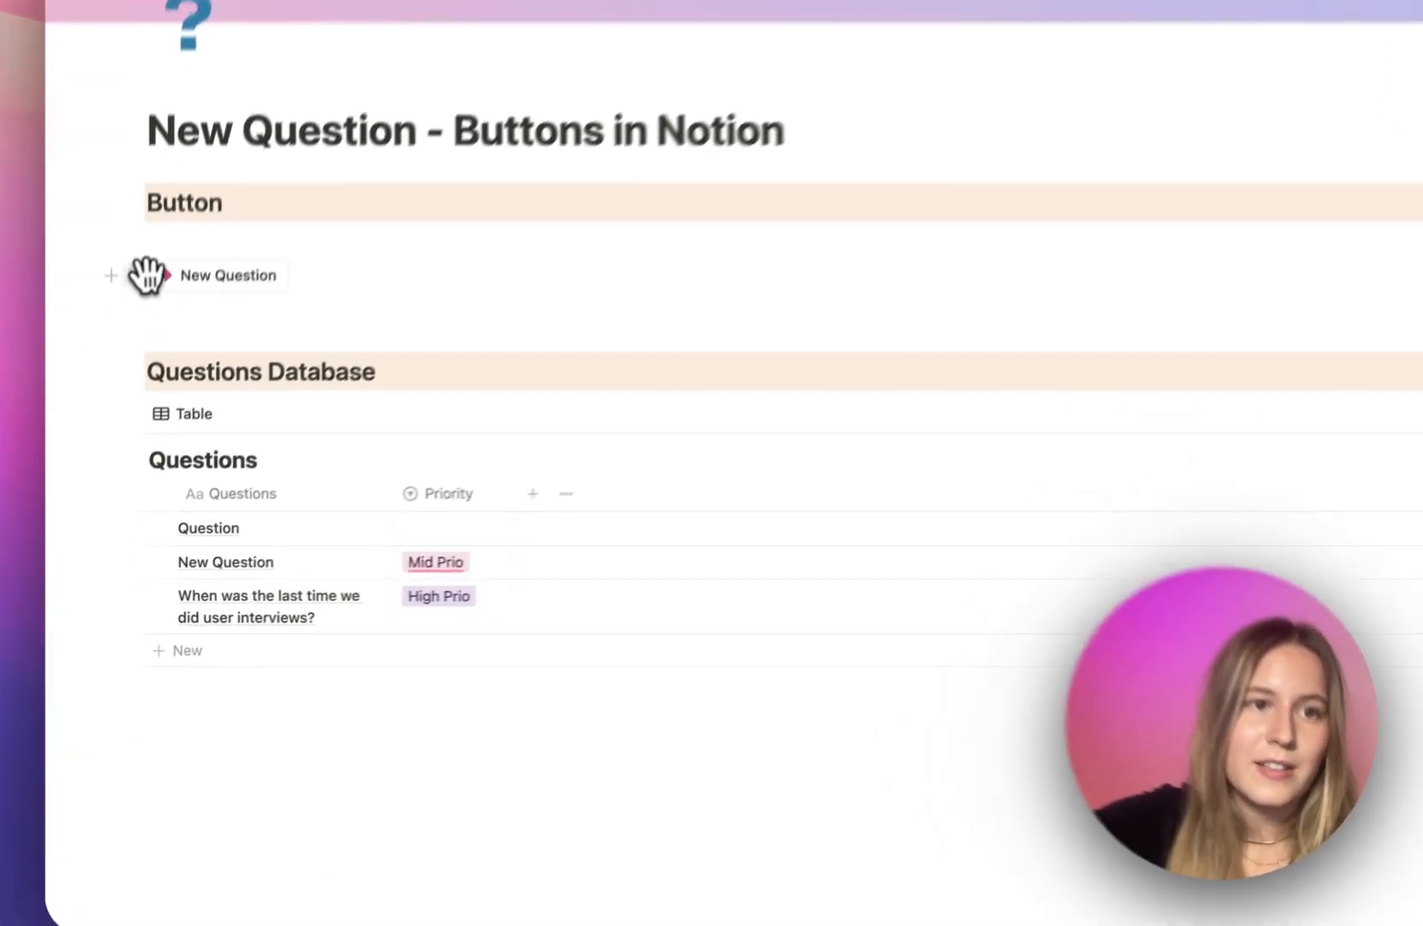
Step: Paste a copy of the New Question button into the empty line below the Questions table
click(291, 814)
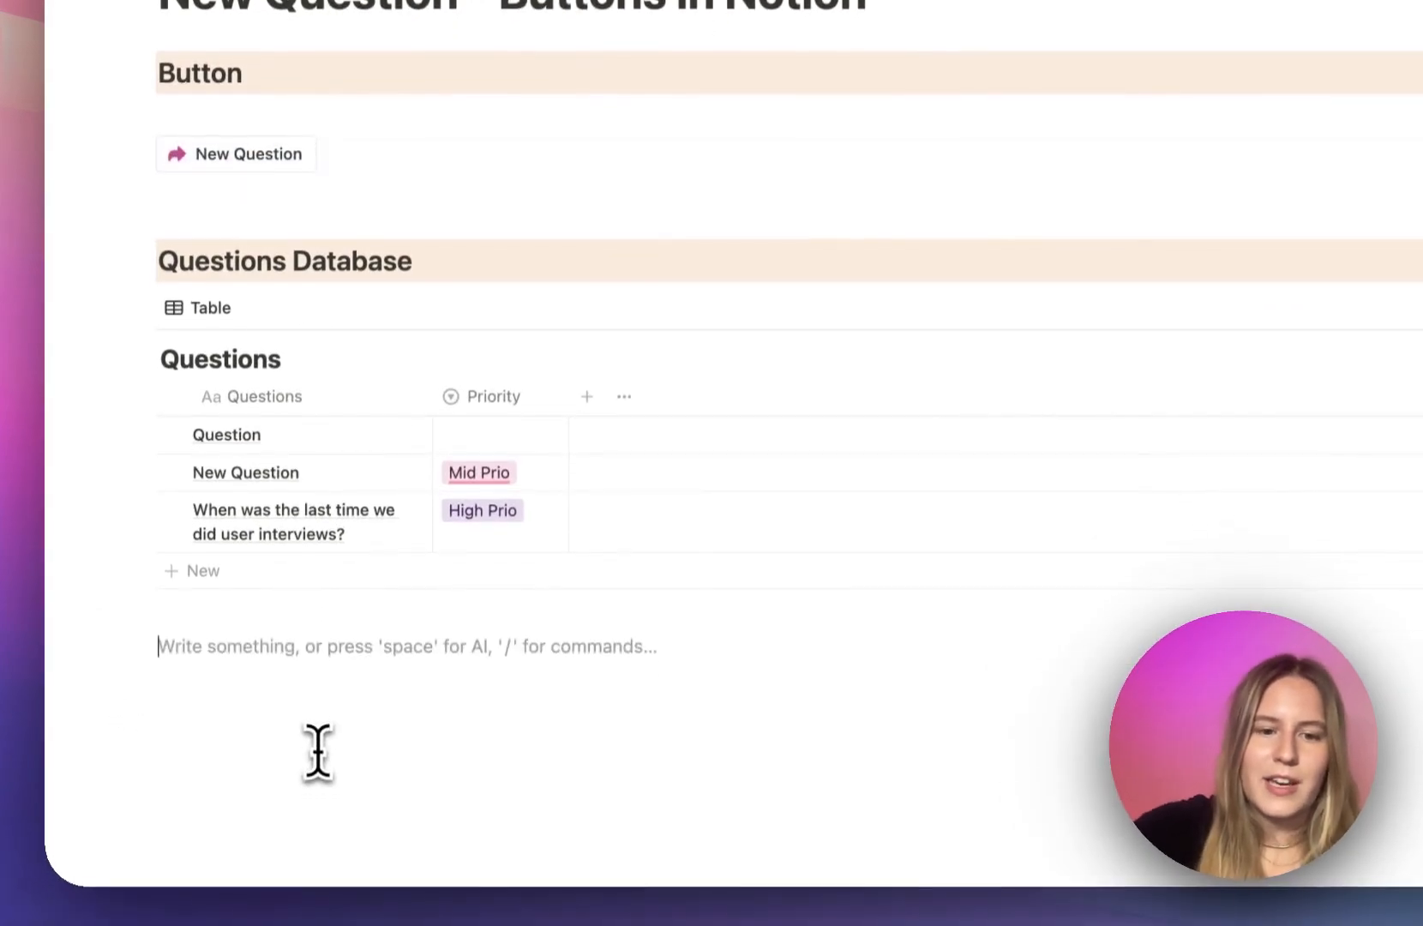
key(ctrl+v)
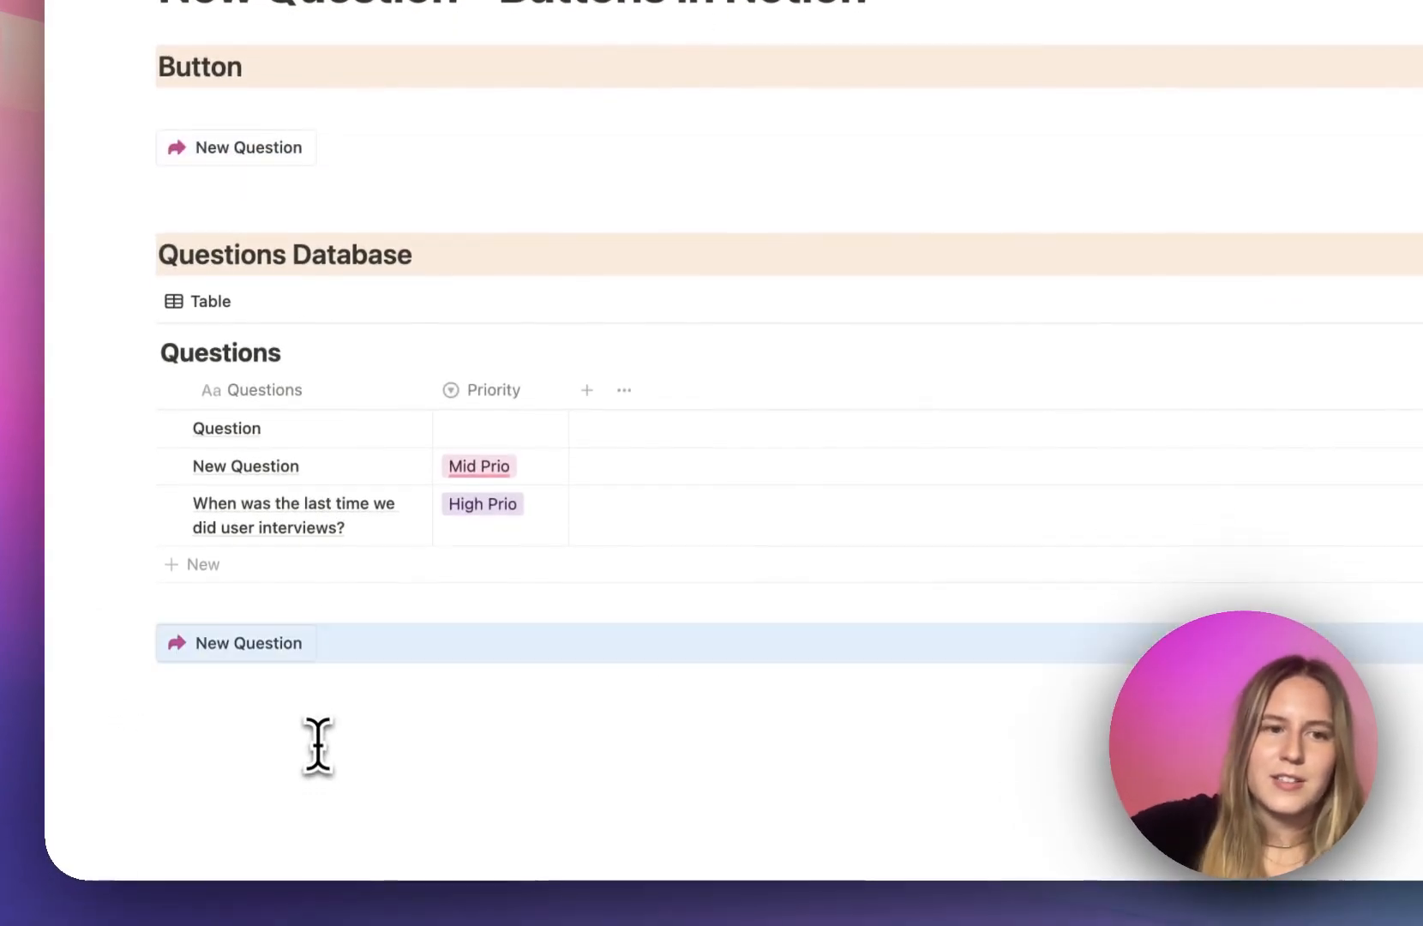